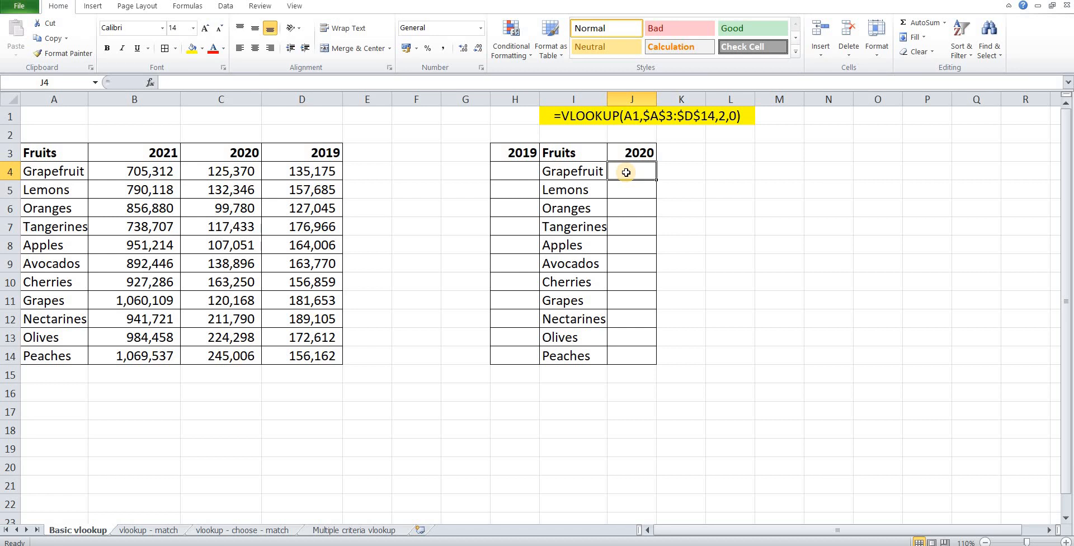
pyautogui.click(517, 174)
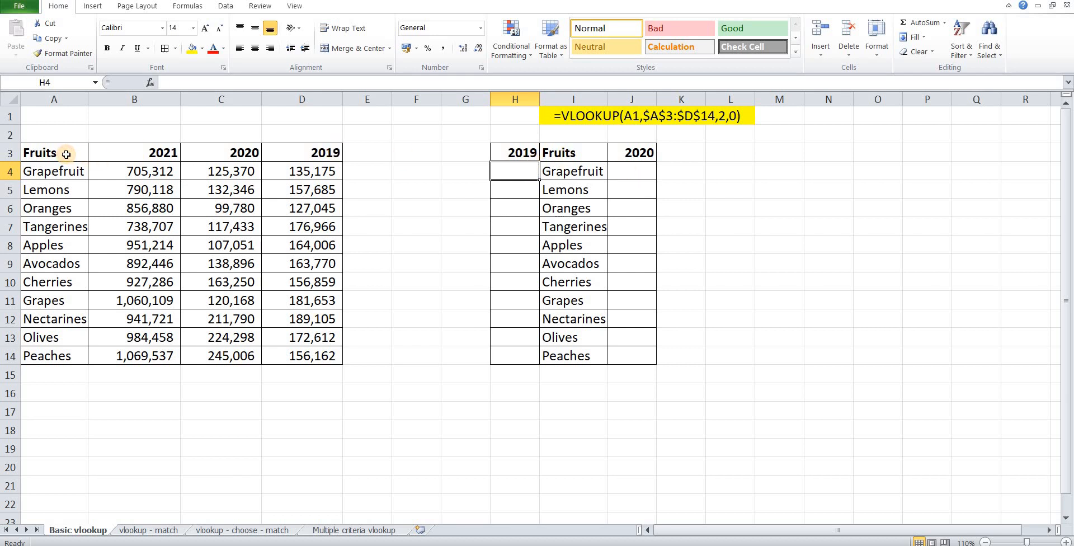
pyautogui.moveTo(73, 161); pyautogui.dragTo(315, 358)
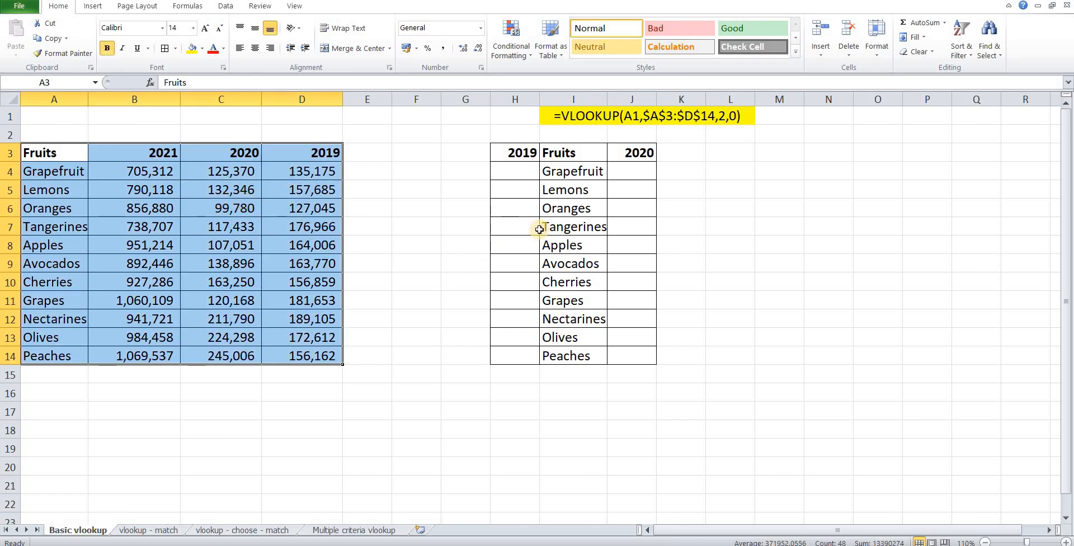
pyautogui.click(574, 167)
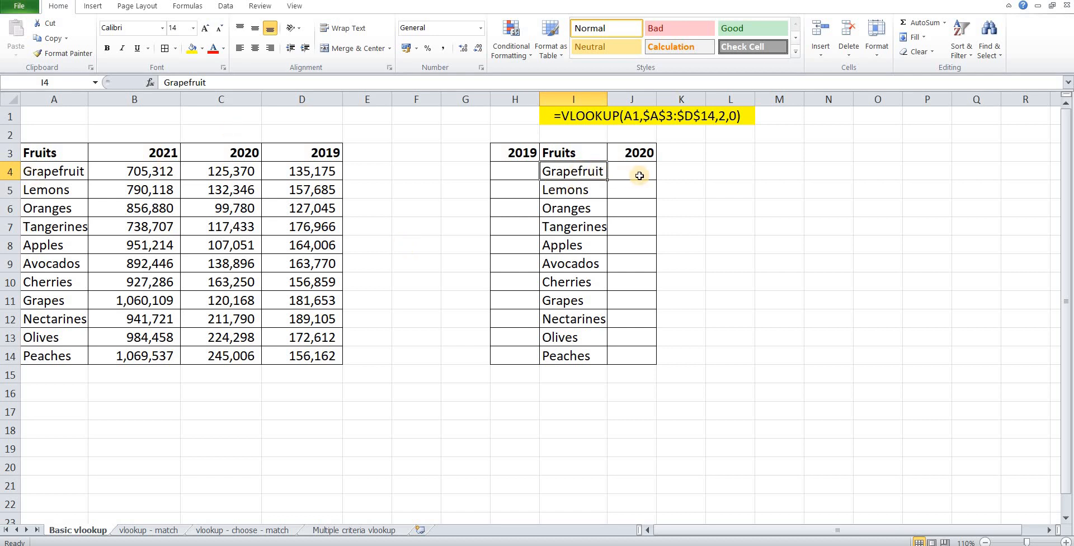
pyautogui.click(582, 173)
pyautogui.moveTo(61, 153); pyautogui.dragTo(292, 360)
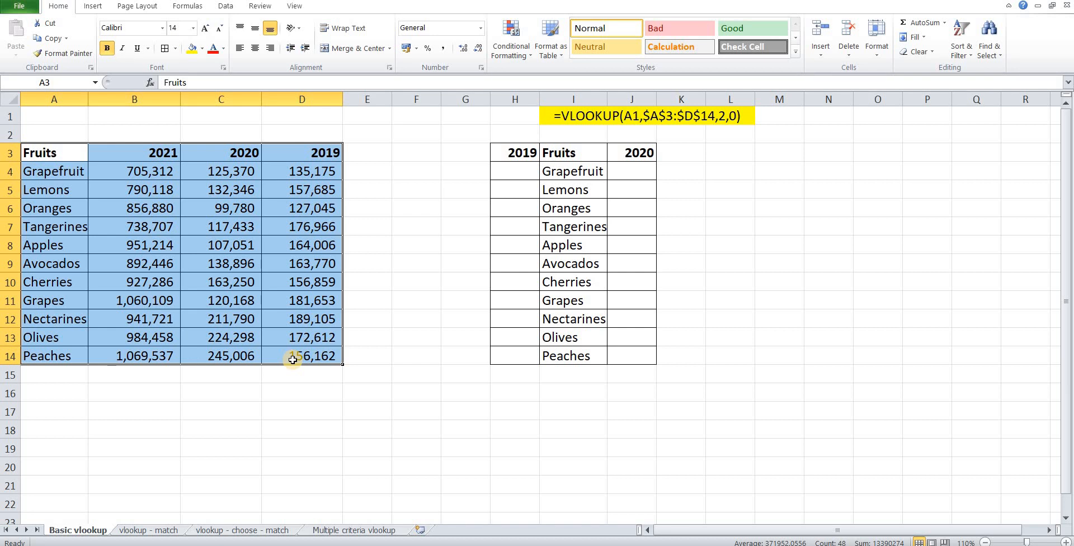
# - Start a VLOOKUP formula in J4 with I4 as the lookup value and the absolute range $A$3:$D$14 as the table array
pyautogui.click(635, 166)
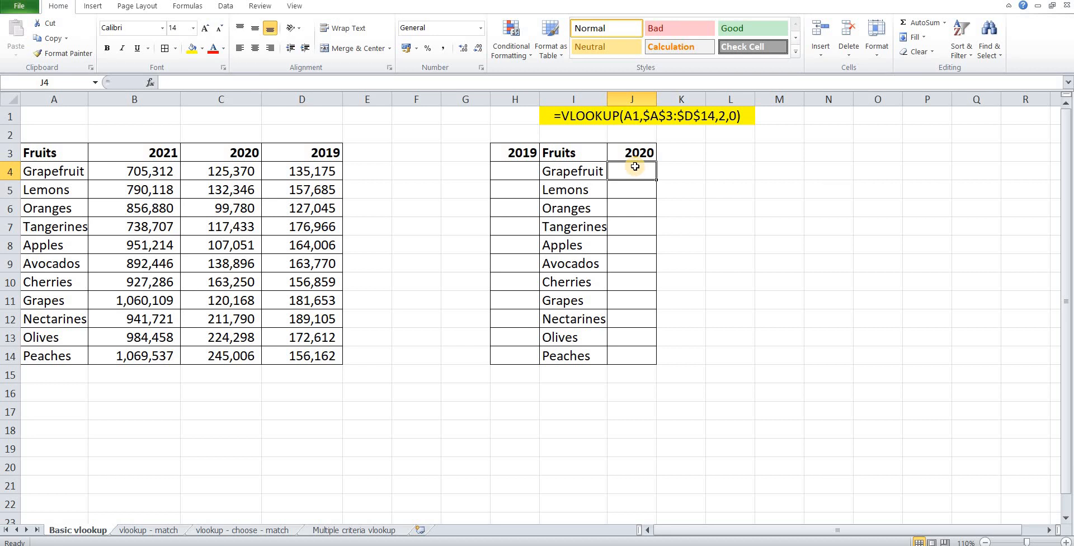
pyautogui.write('=')
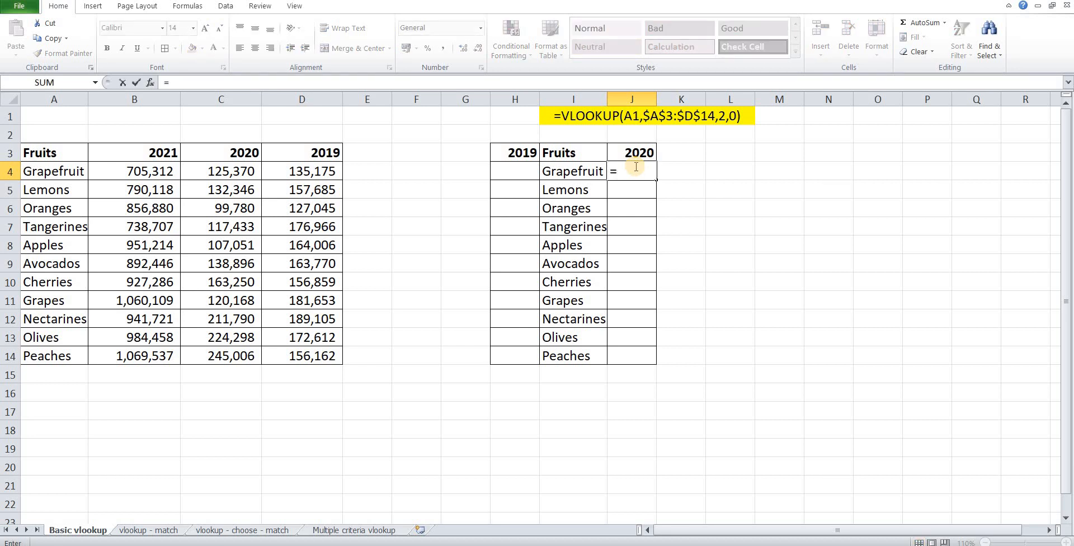
pyautogui.write('vlo')
pyautogui.press('Tab')
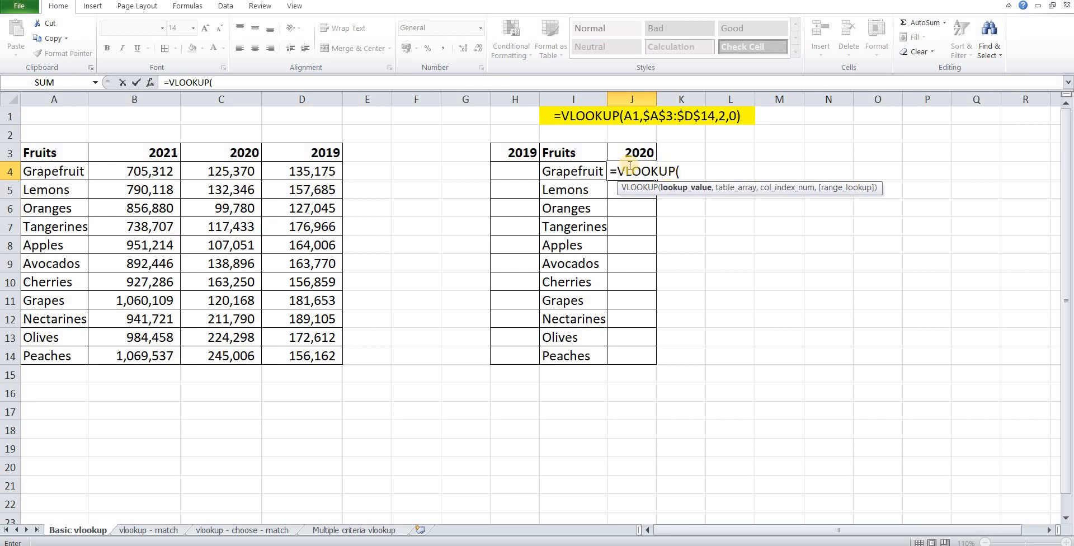
pyautogui.click(579, 172)
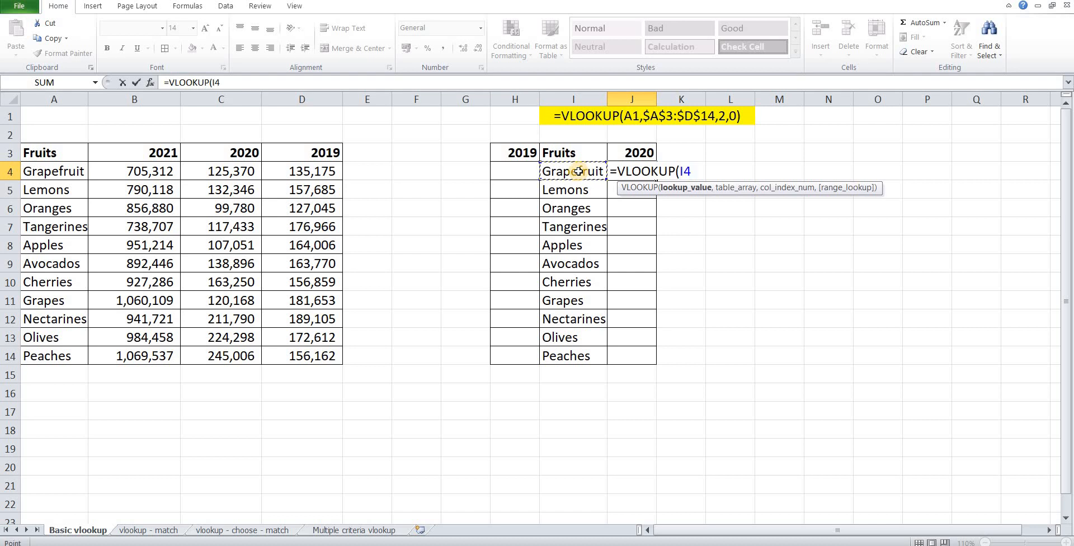
pyautogui.write(',')
pyautogui.moveTo(64, 152); pyautogui.dragTo(311, 364)
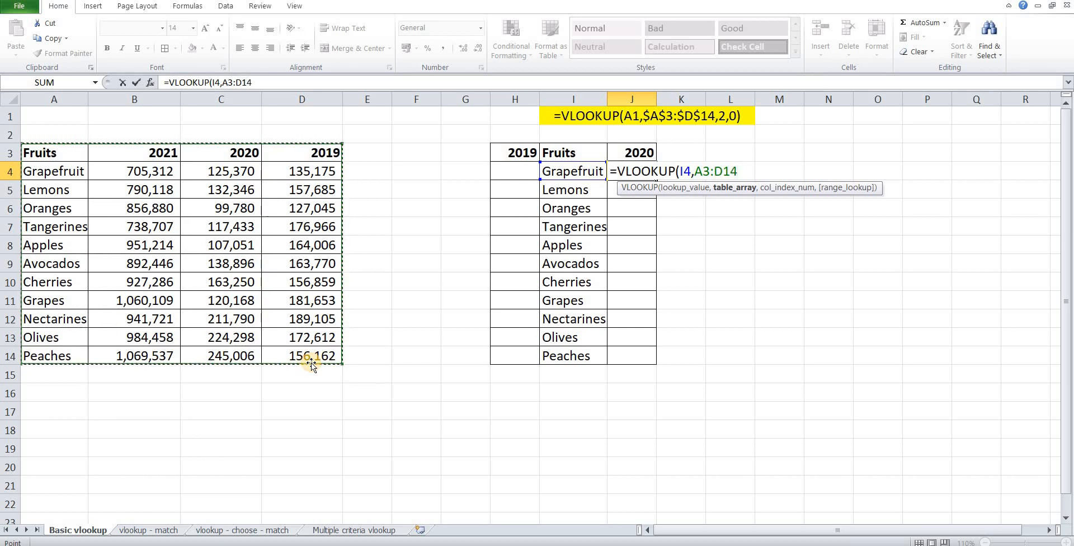
pyautogui.press('F4')
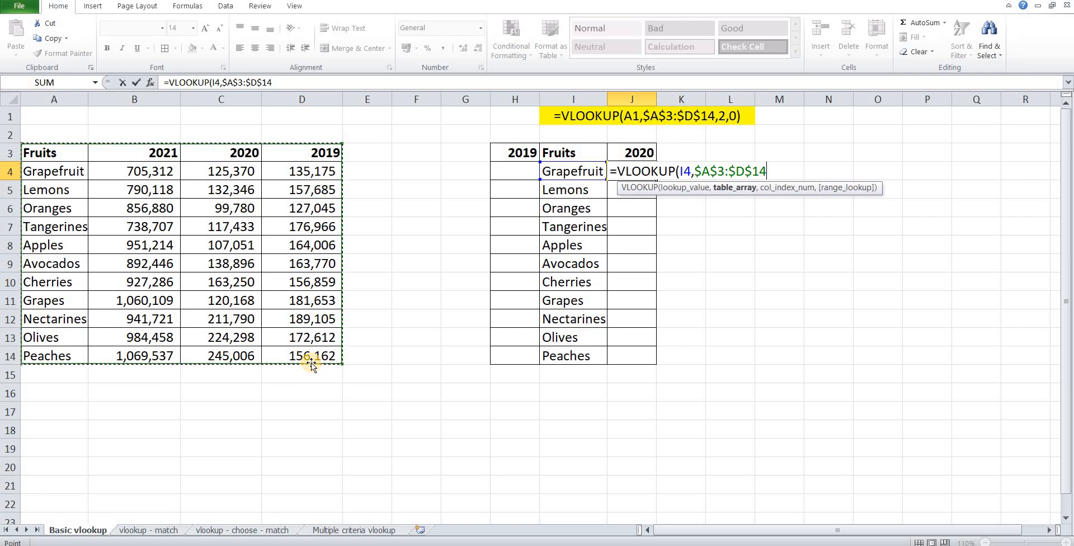
# - Complete the J4 formula with column index 3 and exact match 0, and fill it down through J14
pyautogui.write(',')
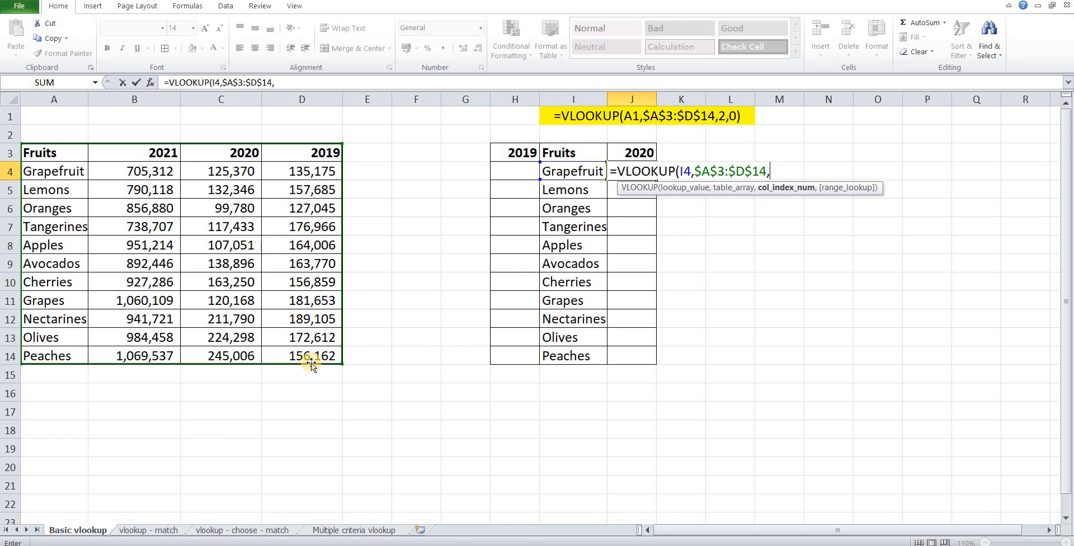
pyautogui.write('3')
pyautogui.write(',')
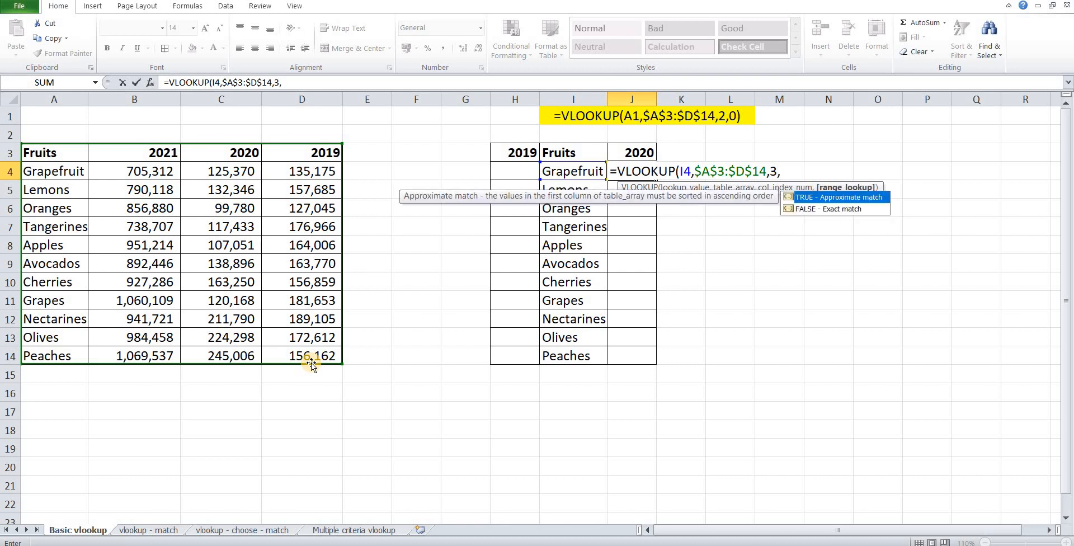
pyautogui.write('0')
pyautogui.write(')')
pyautogui.press('Return')
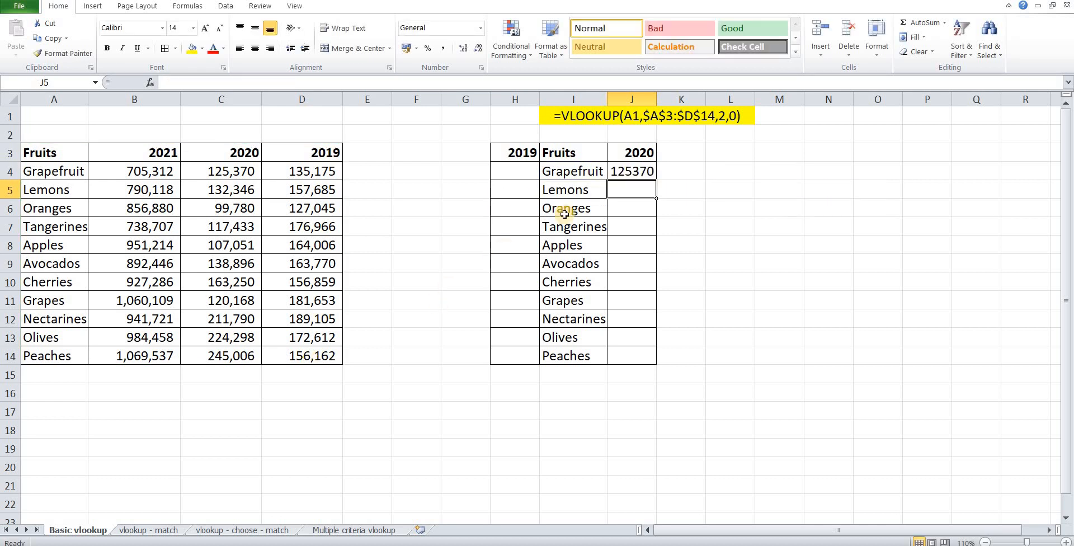
pyautogui.click(643, 173)
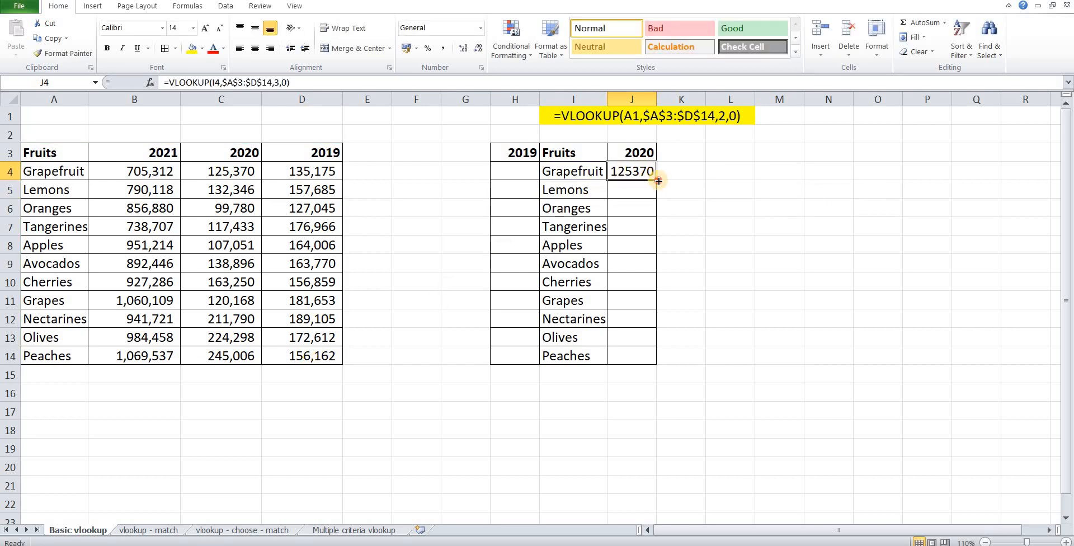
pyautogui.moveTo(656, 179); pyautogui.dragTo(643, 358)
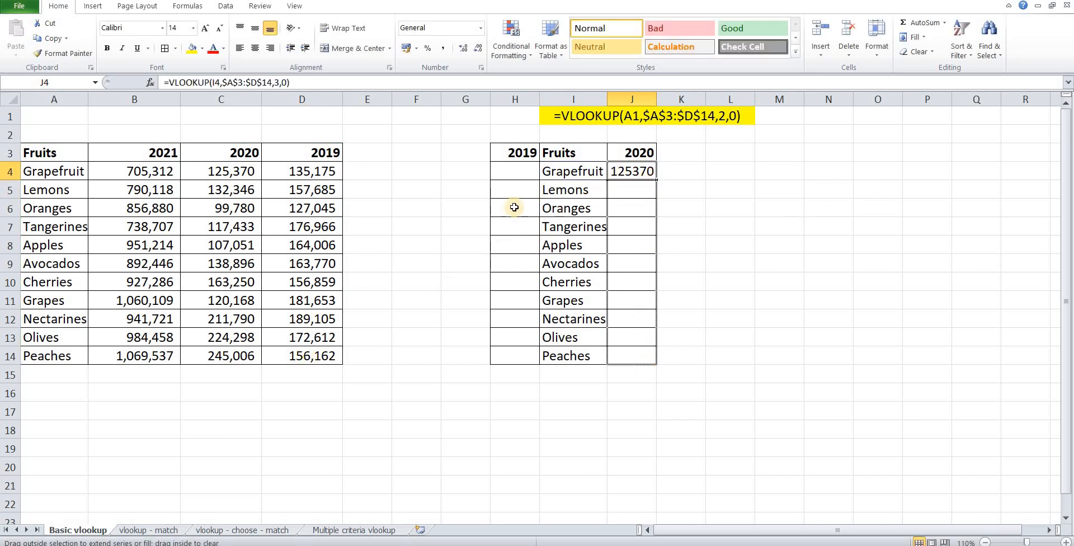
# - Start a VLOOKUP formula in H4 with I4 as the lookup value and the absolute range $A$3:$D$14 as the table array
pyautogui.click(517, 174)
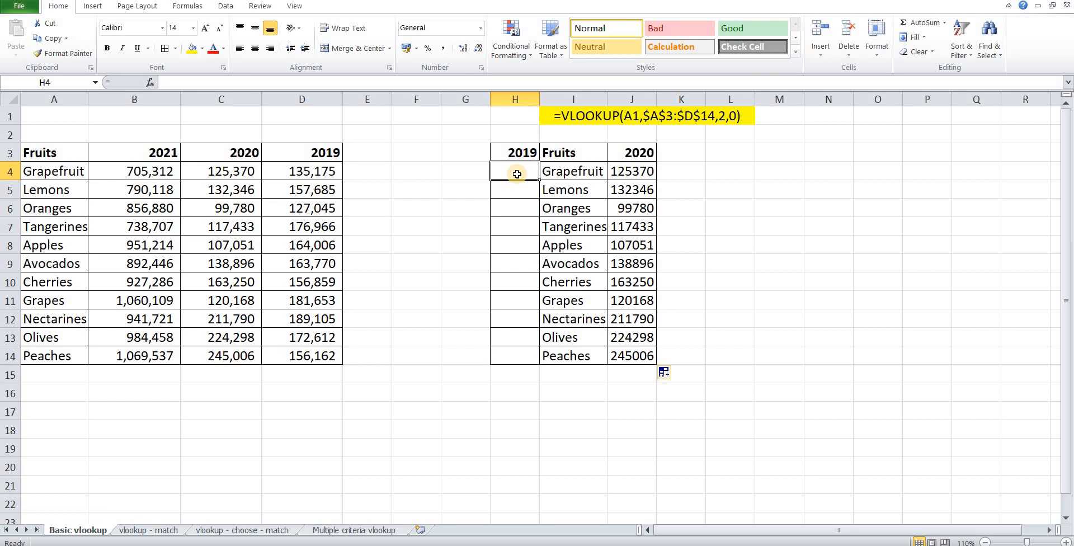
pyautogui.write('=')
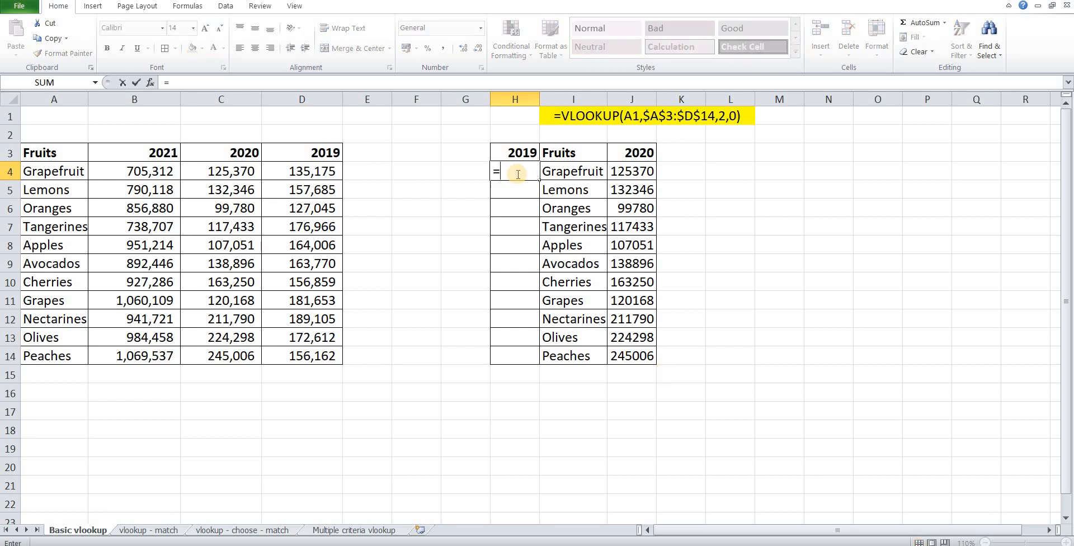
pyautogui.write('vl')
pyautogui.press('Tab')
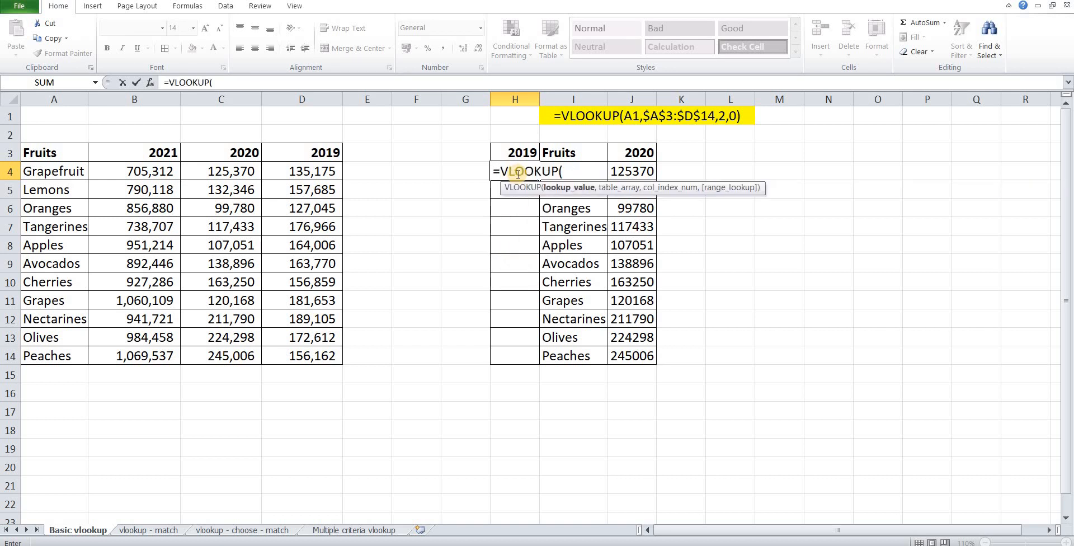
pyautogui.press('Right')
pyautogui.write(',')
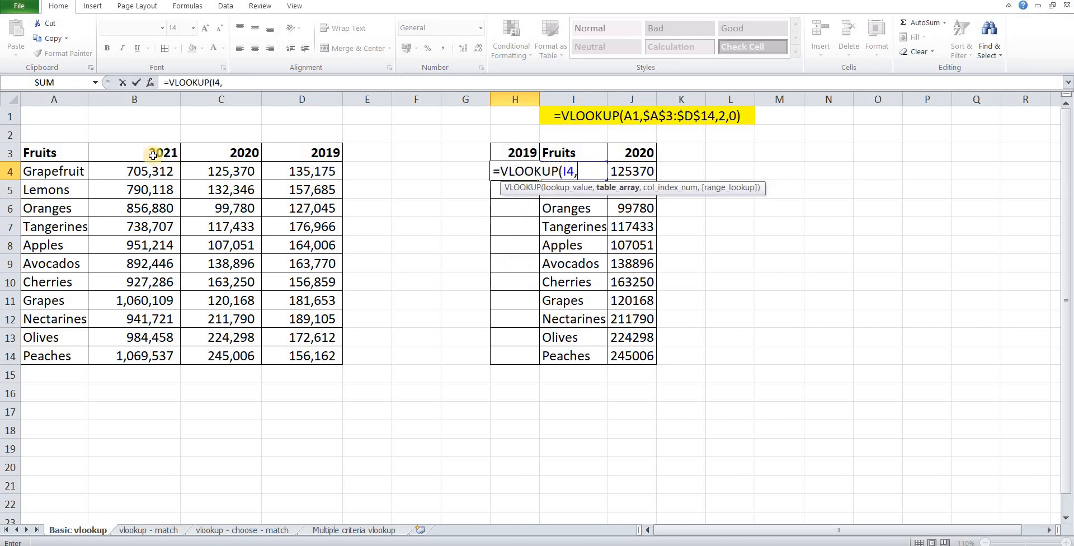
pyautogui.click(64, 150)
pyautogui.moveTo(275, 344); pyautogui.dragTo(290, 355)
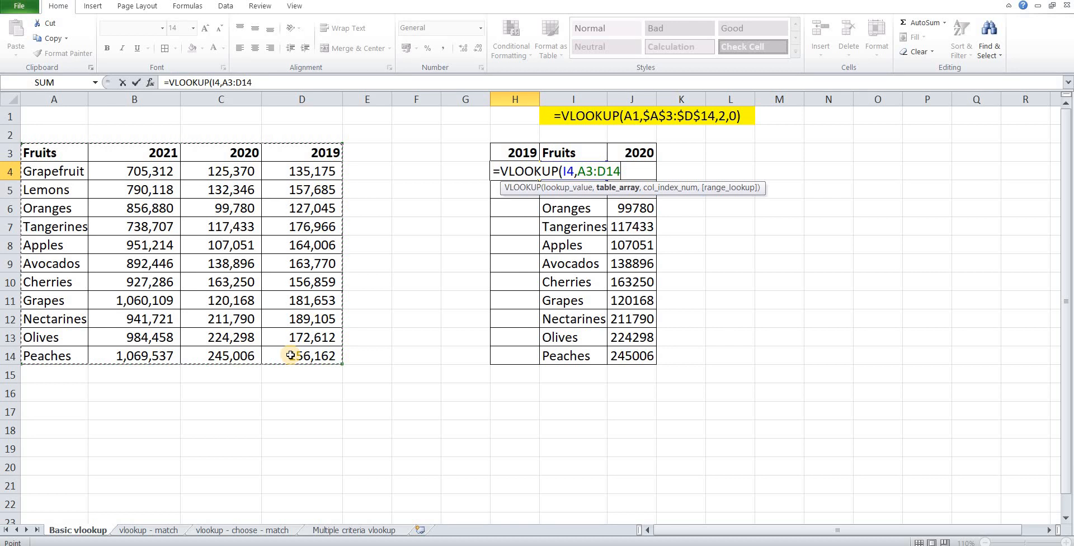
pyautogui.press('F4')
pyautogui.write(',')
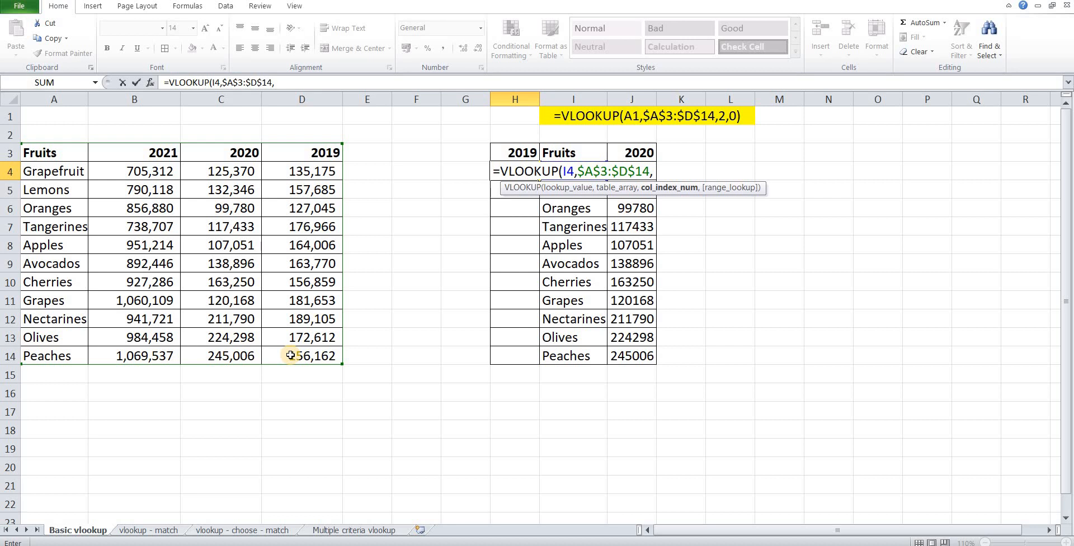
# - Complete the H4 formula with column index 4 and exact match 0, and fill it down through H14
pyautogui.write('4,0')
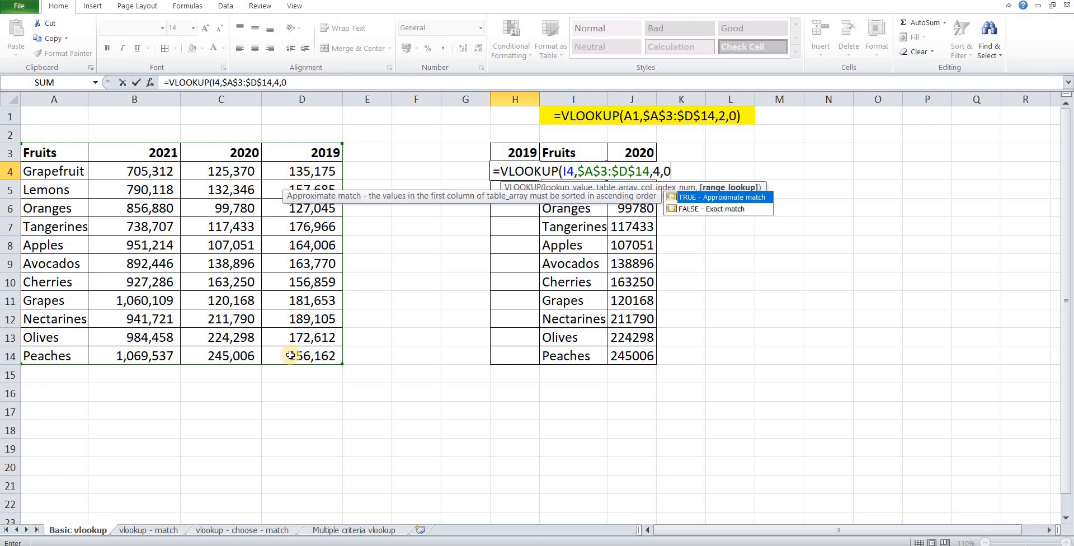
pyautogui.write(')')
pyautogui.press('Return')
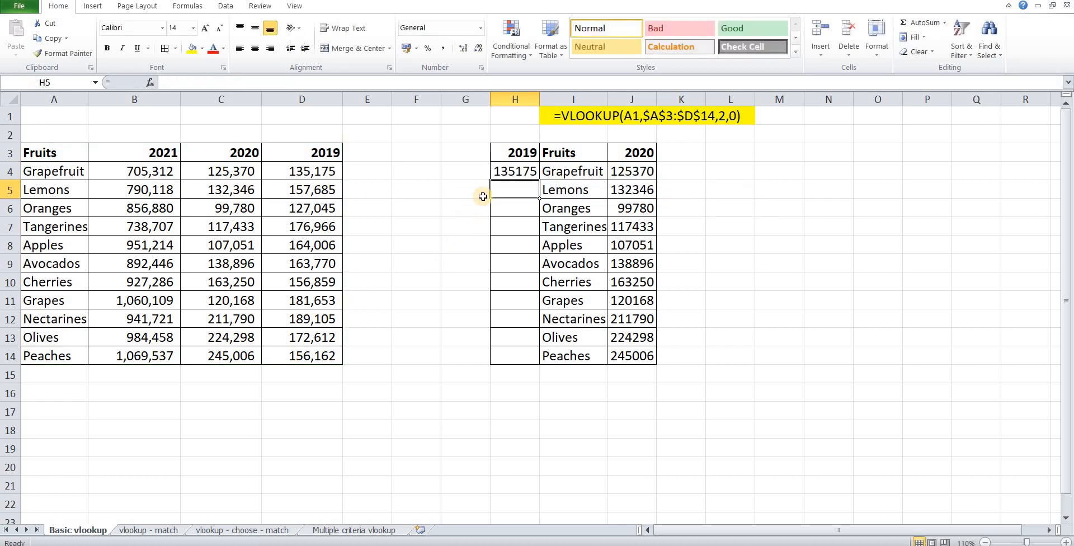
pyautogui.click(530, 173)
pyautogui.moveTo(539, 180); pyautogui.dragTo(608, 247)
pyautogui.moveTo(602, 240); pyautogui.dragTo(602, 241)
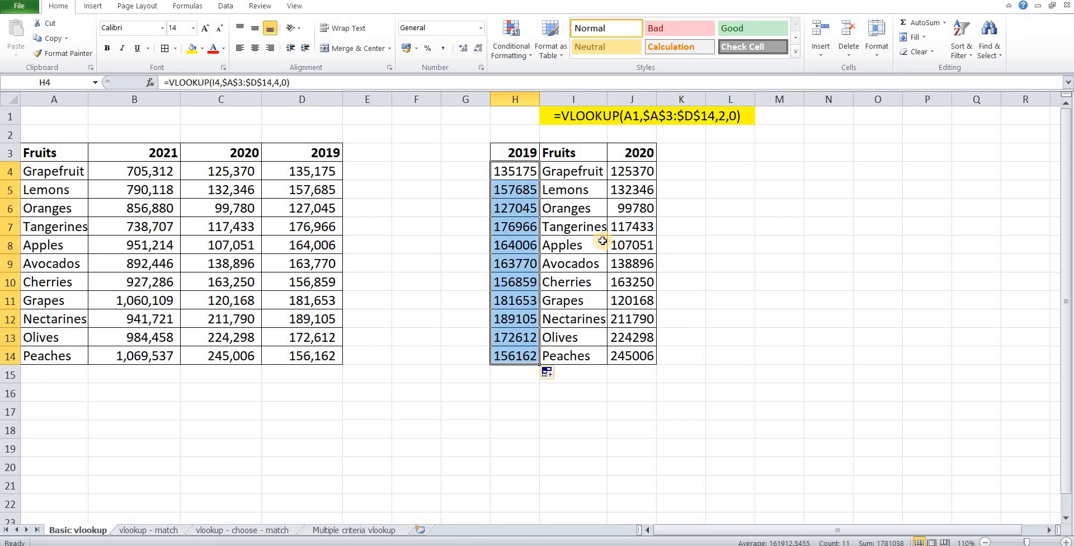
pyautogui.click(602, 240)
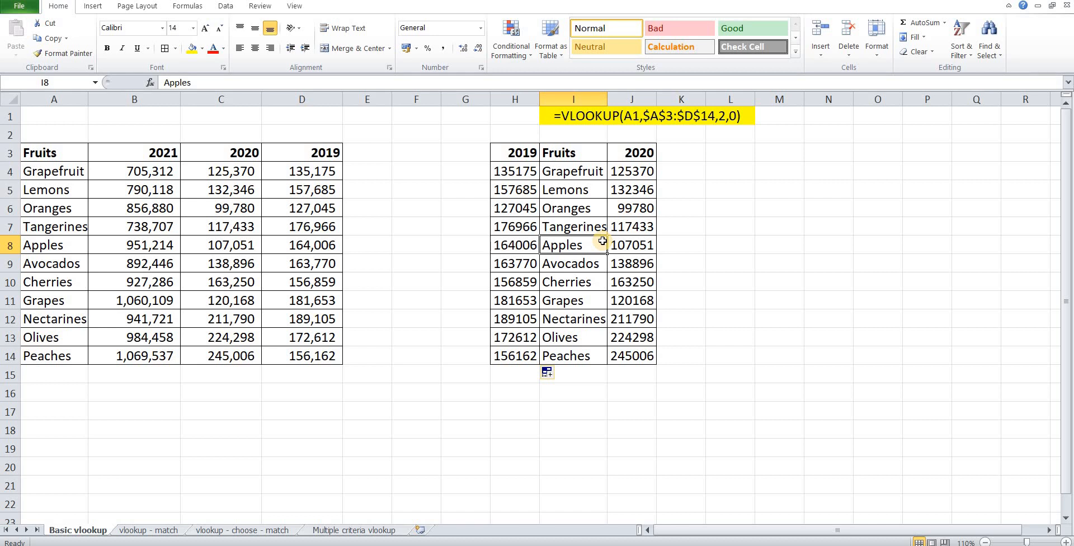
# - On the vlookup - match sheet, start a VLOOKUP formula in H5 with G5 as lookup value and absolute range $A$1:$D$12 as table array
pyautogui.hotkey('ctrl', 'pagedown')
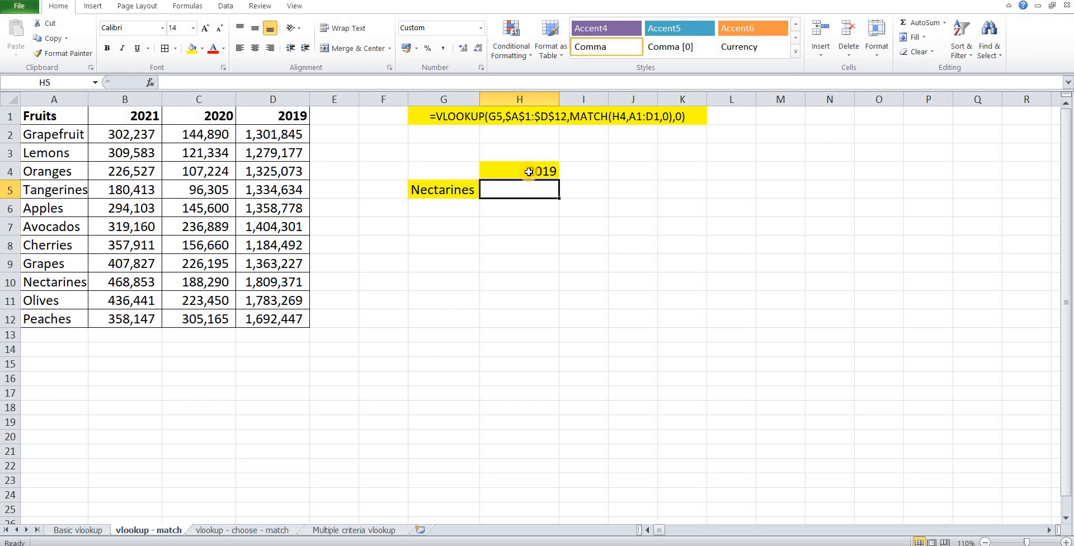
pyautogui.press('Up')
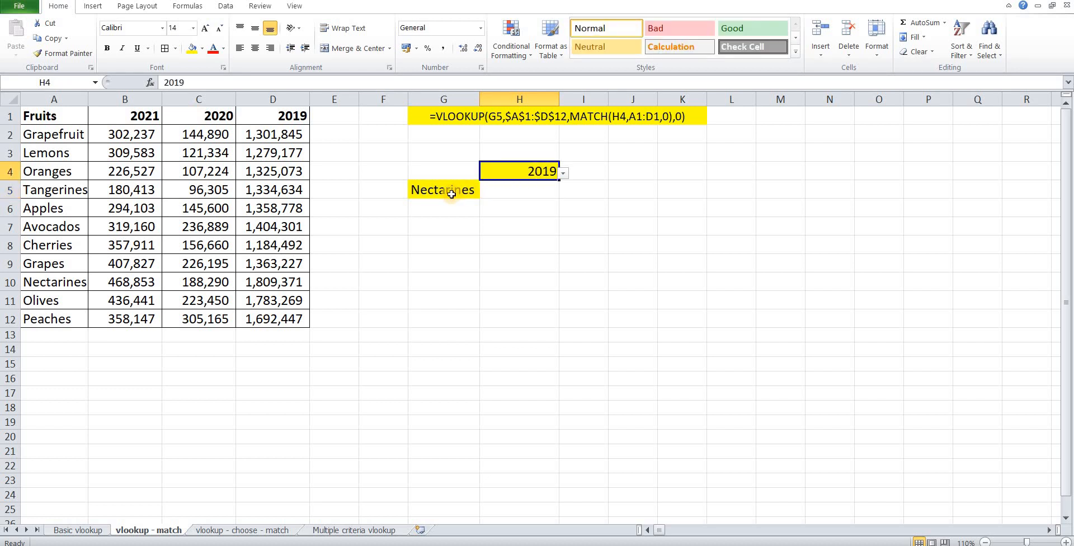
pyautogui.click(451, 193)
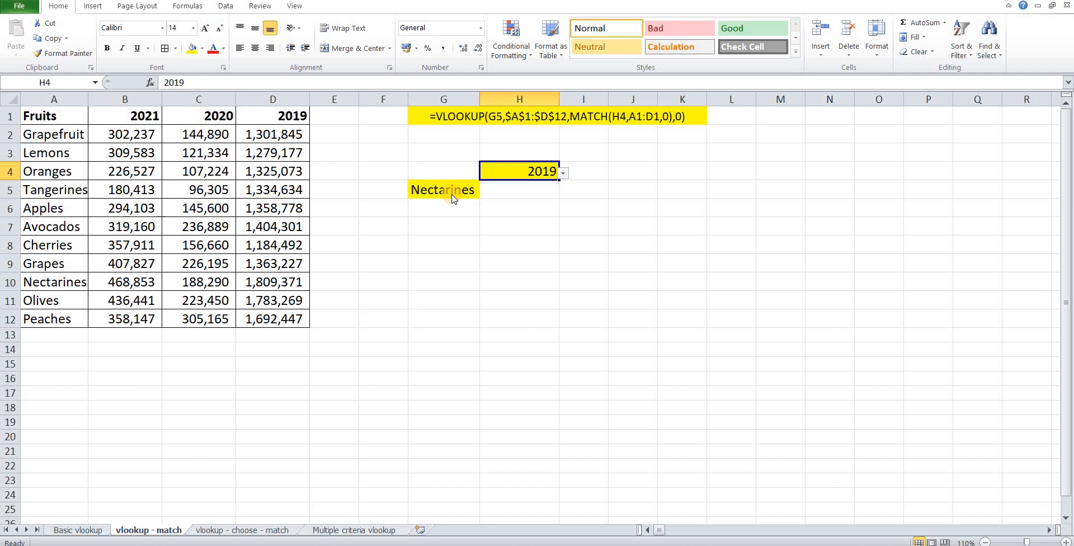
pyautogui.click(524, 193)
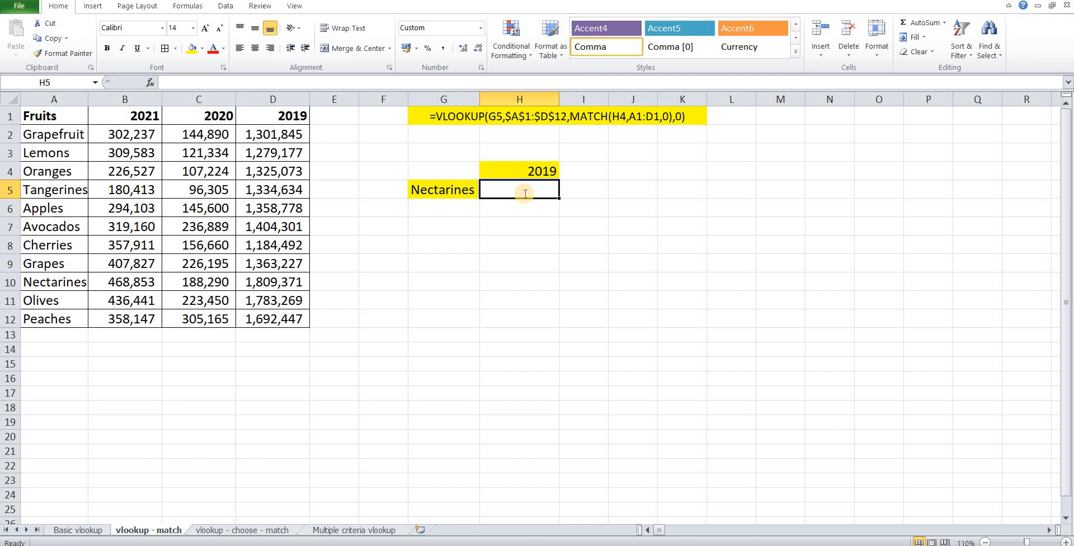
pyautogui.write('=vlo')
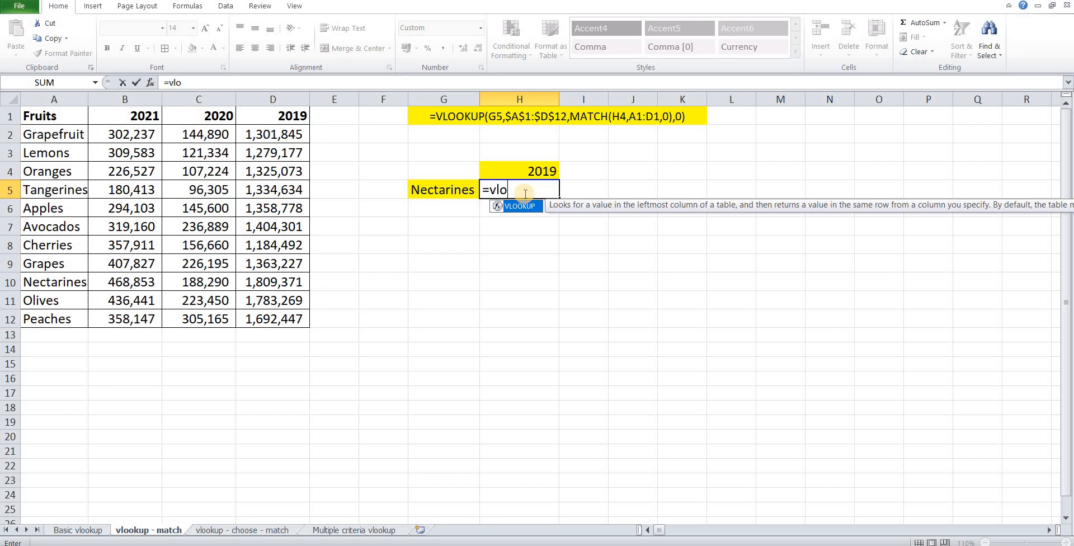
pyautogui.press('Tab')
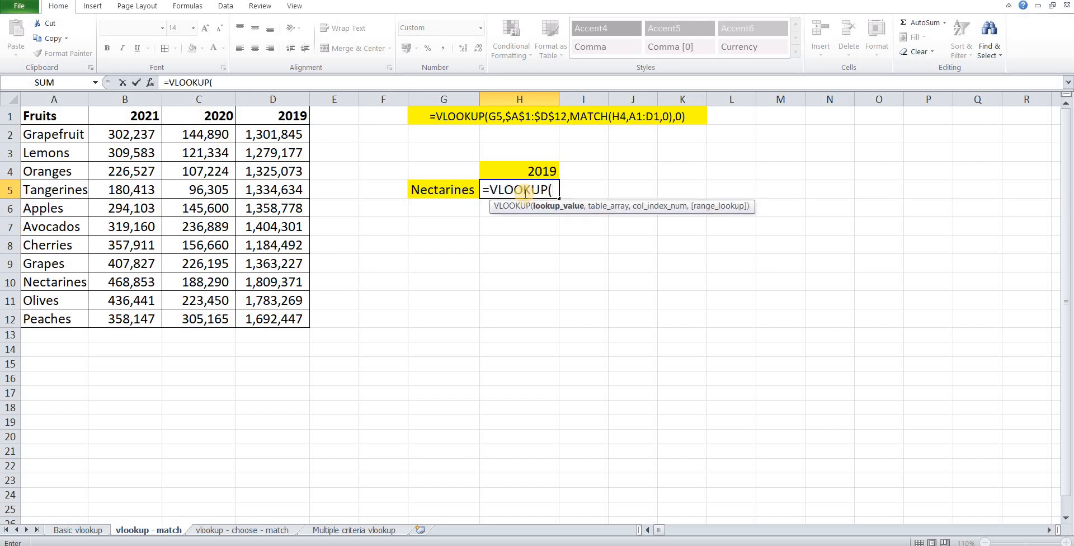
pyautogui.click(443, 190)
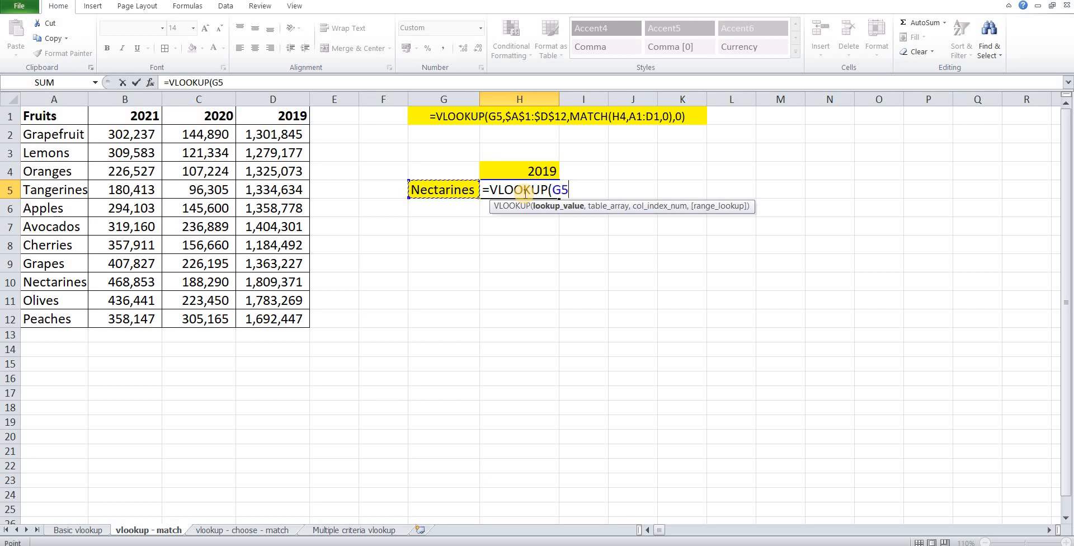
pyautogui.write(',')
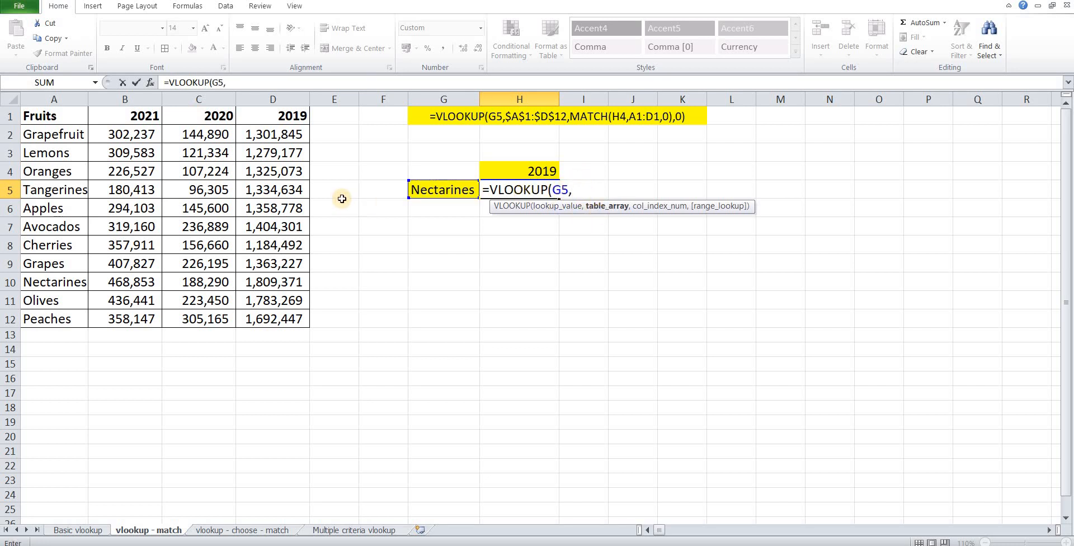
pyautogui.moveTo(61, 115); pyautogui.dragTo(261, 317)
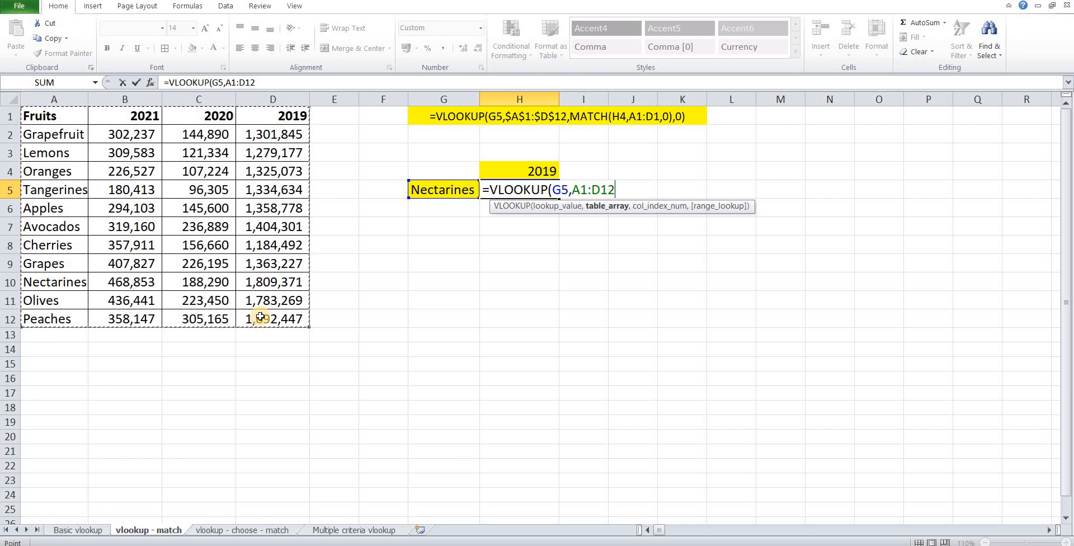
pyautogui.press('F4')
pyautogui.write(',')
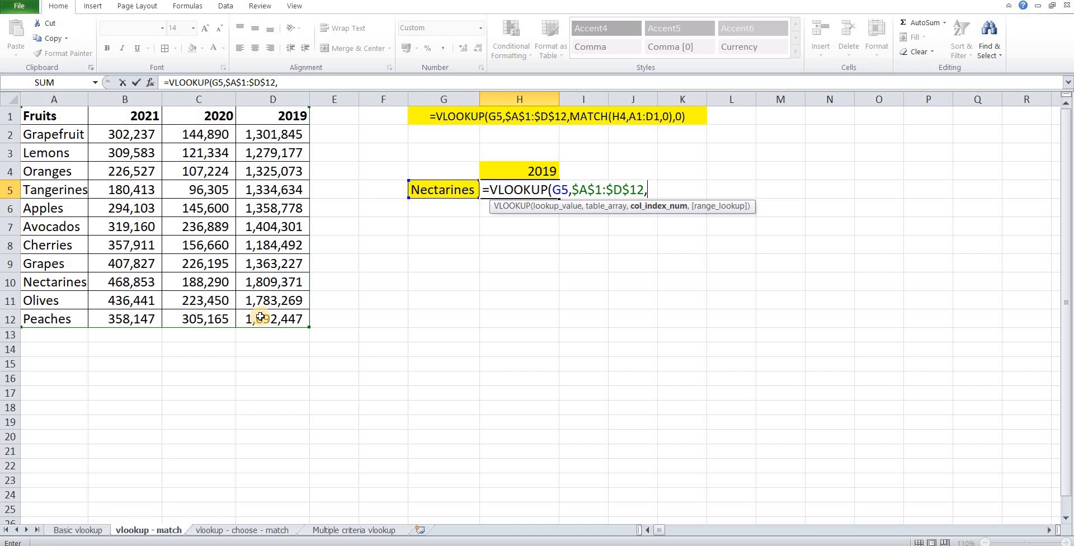
# - Nest MATCH(H4,$A$1:$D$1,0) as the column index of the H5 formula
pyautogui.write('Match')
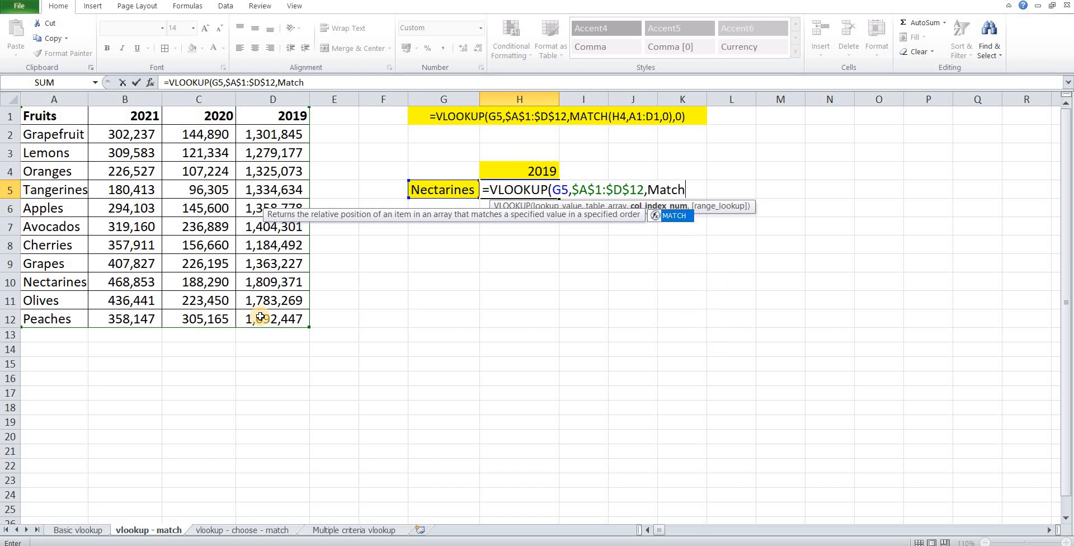
pyautogui.press('Tab')
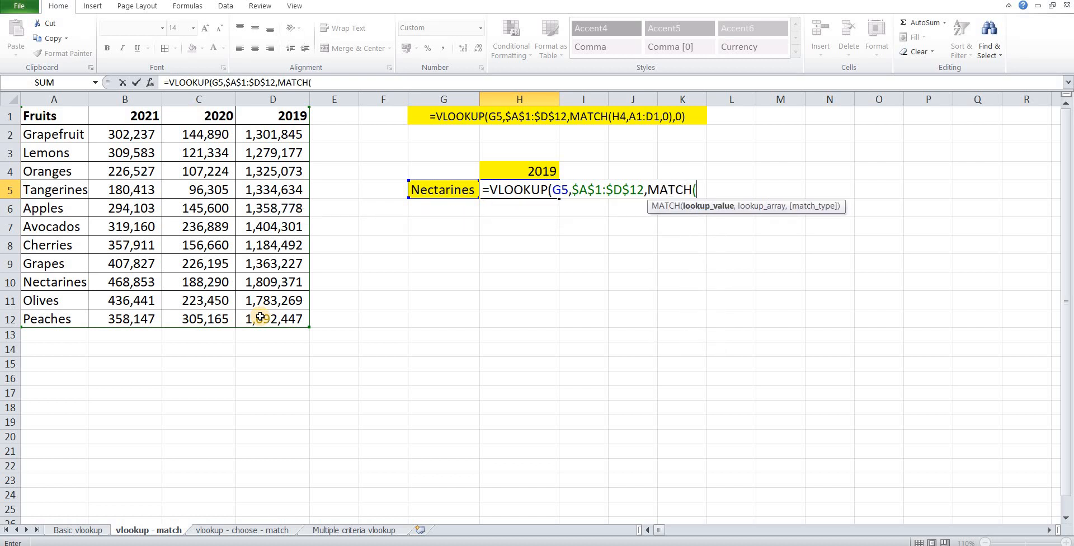
pyautogui.click(515, 173)
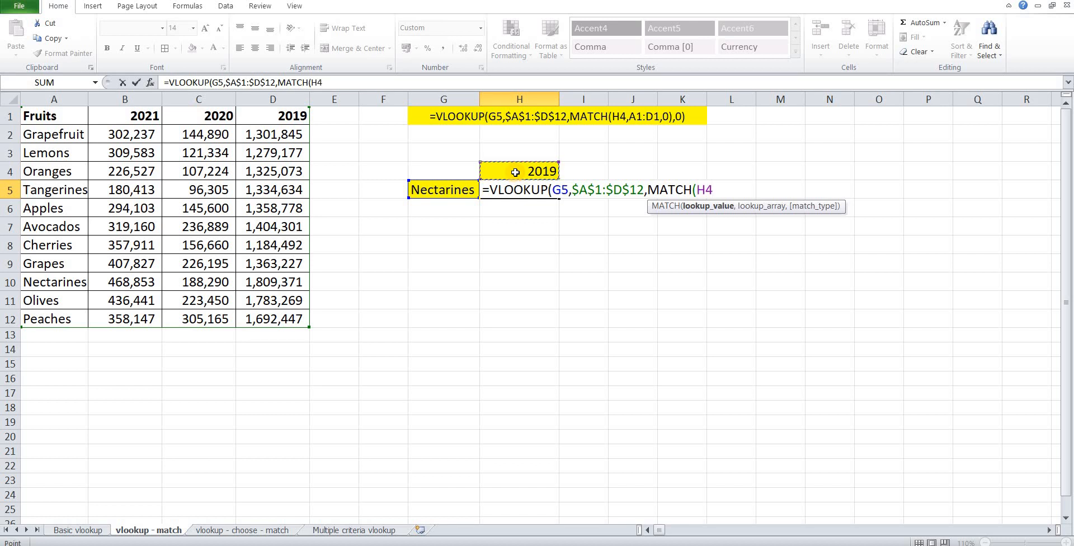
pyautogui.write(',')
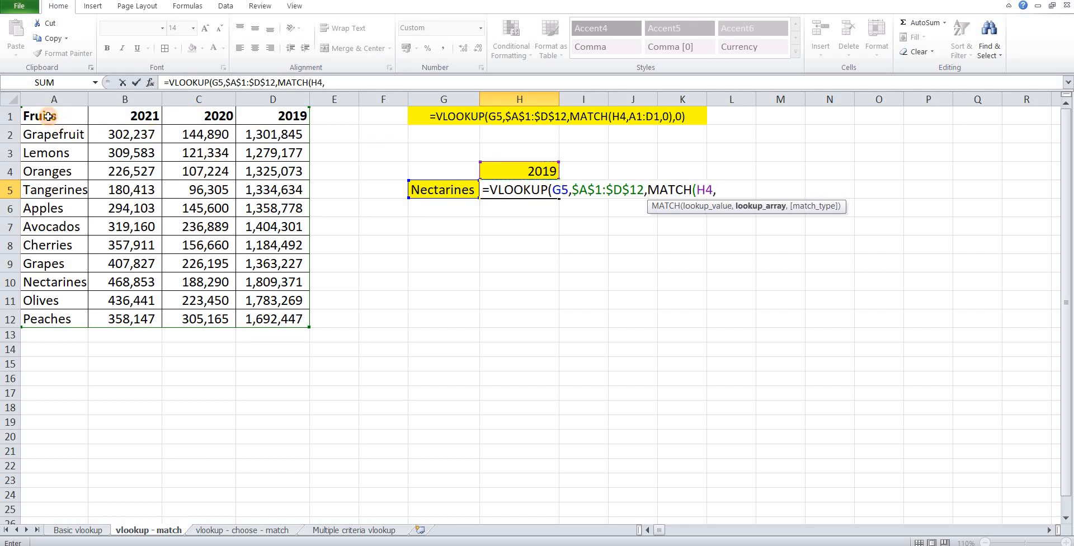
pyautogui.moveTo(47, 117); pyautogui.dragTo(282, 116)
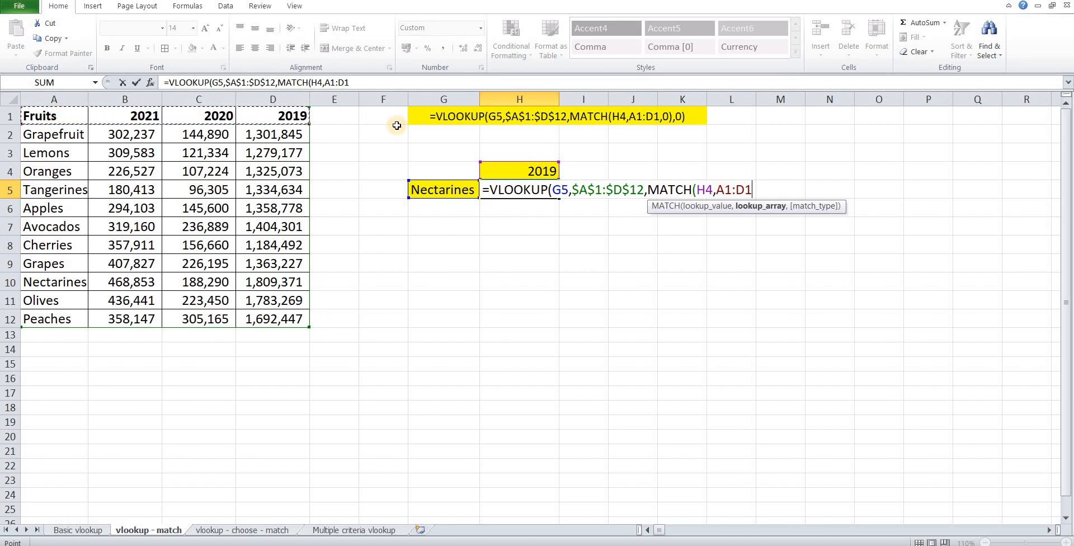
pyautogui.press('F4')
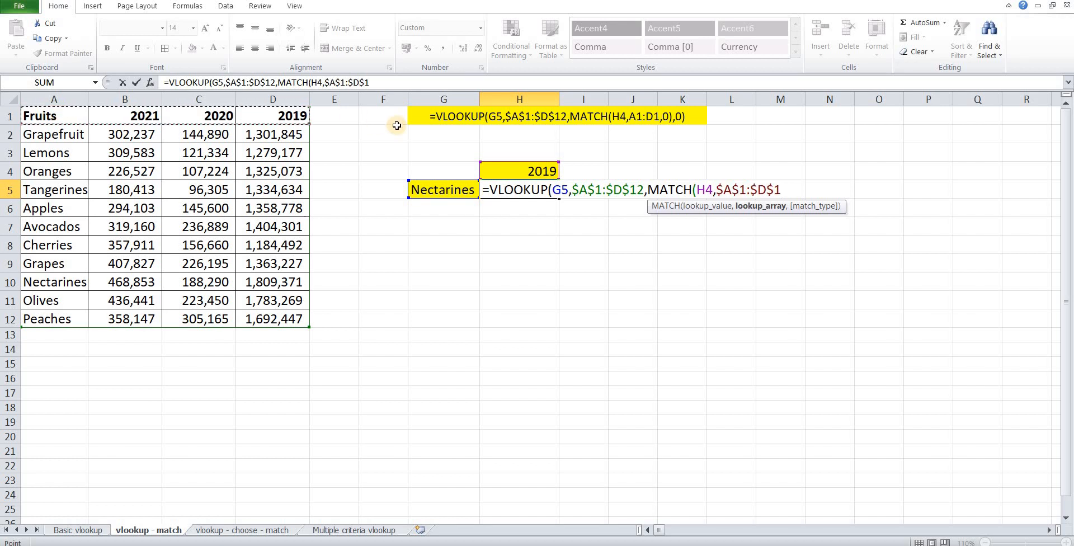
pyautogui.write(',0')
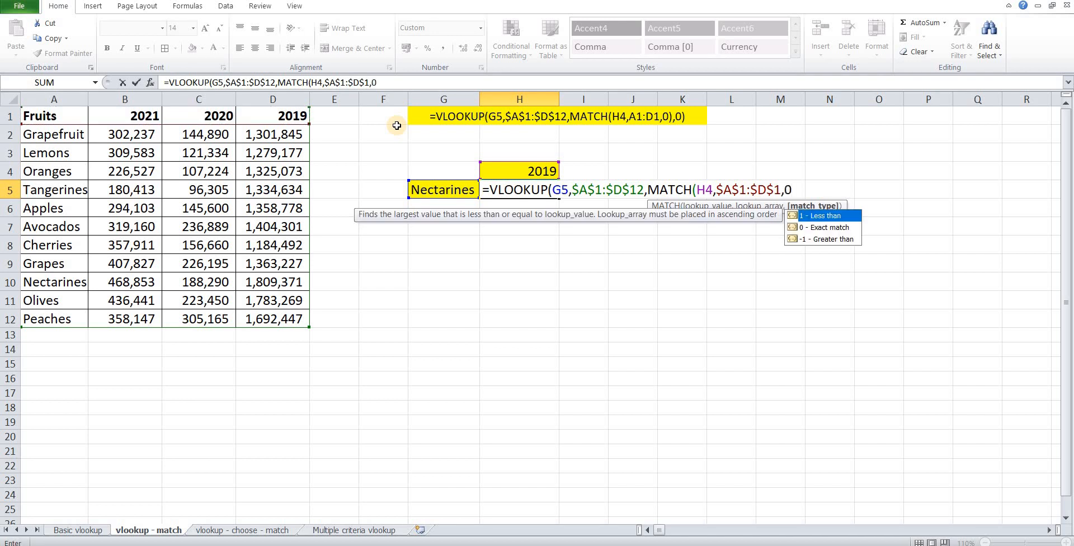
pyautogui.write(')')
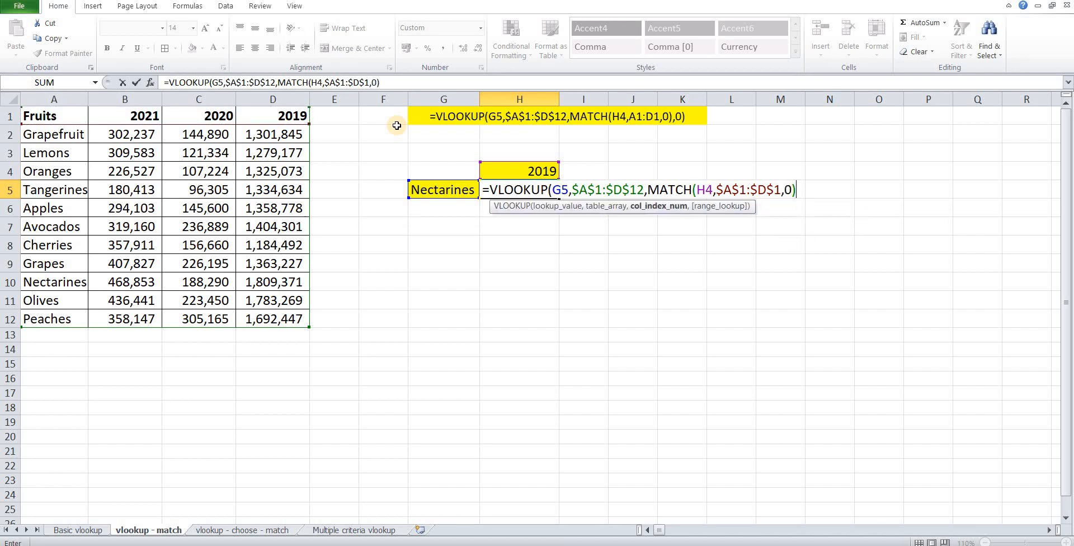
# - Finish the H5 formula with exact match 0 as the range lookup and enter it
pyautogui.write(',')
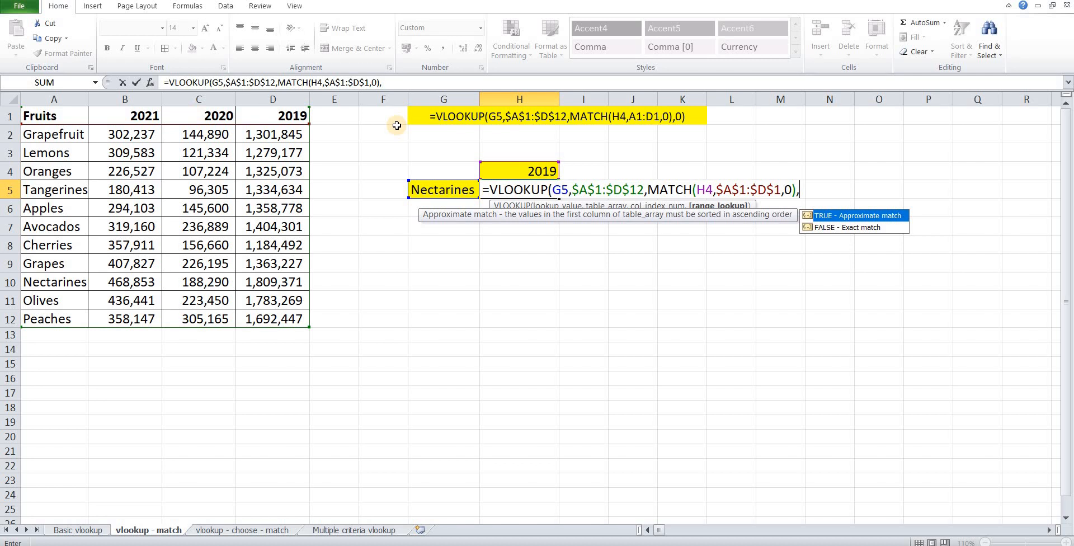
pyautogui.write('0)')
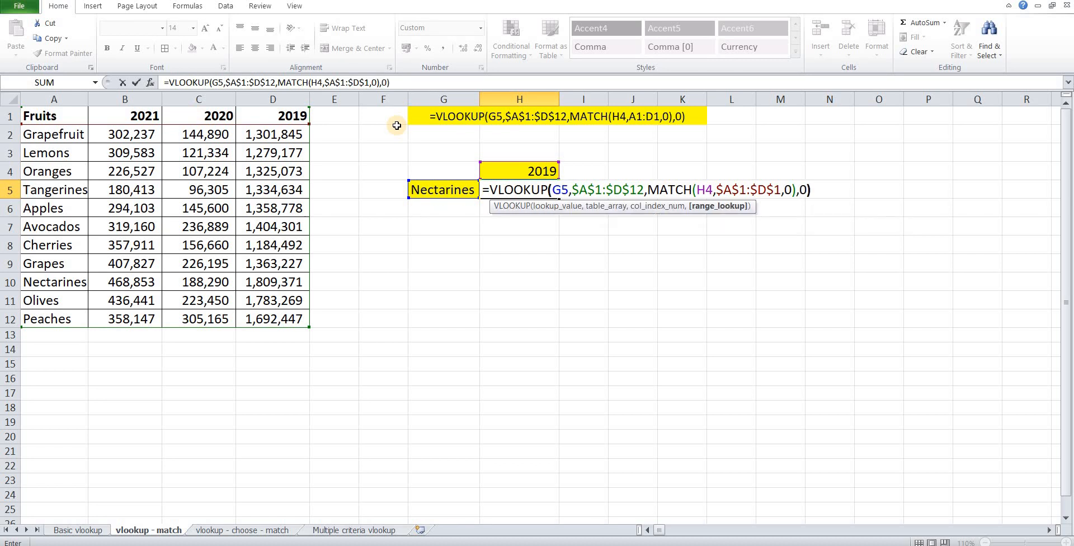
pyautogui.press('Return')
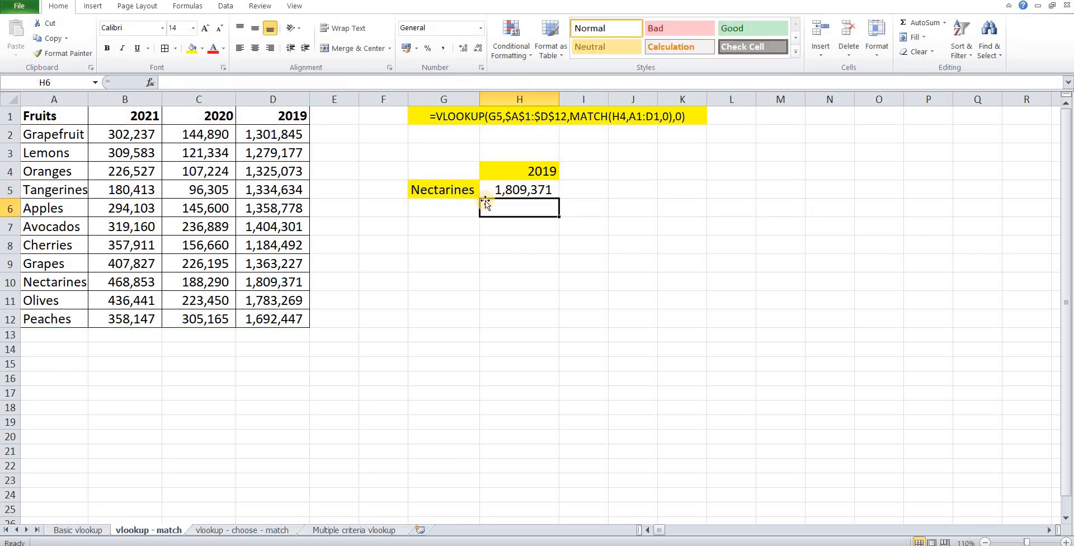
# - Compare the H5 result with the Nectarines figure in D10, and set the year in H4 to 2021
pyautogui.click(273, 281)
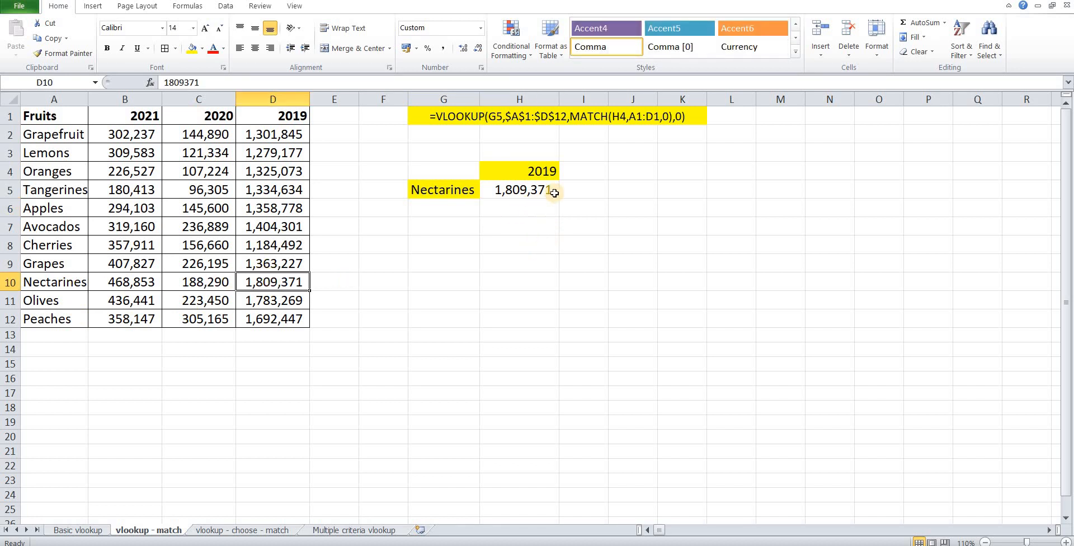
pyautogui.click(553, 172)
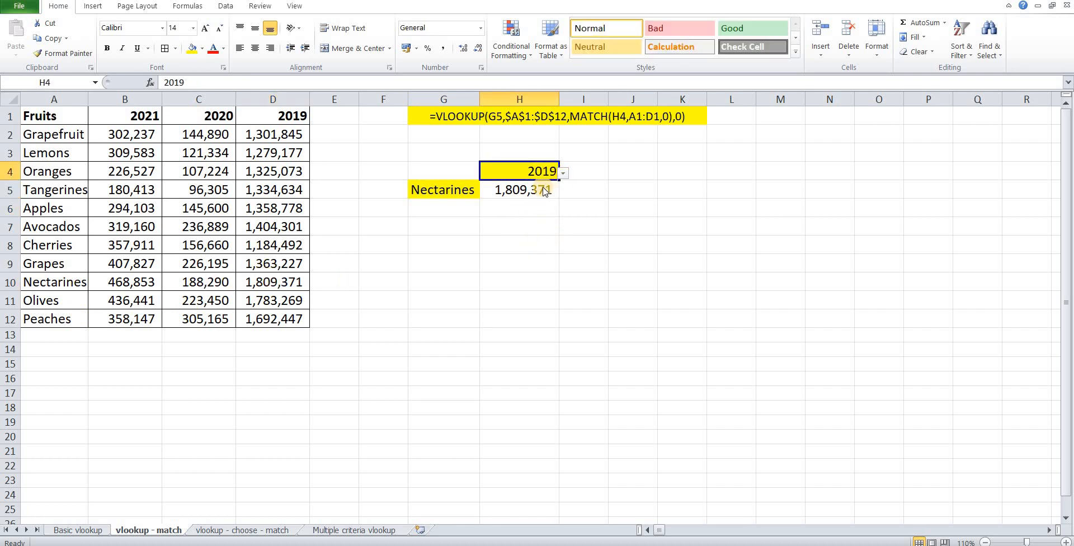
pyautogui.click(563, 173)
pyautogui.press('Return')
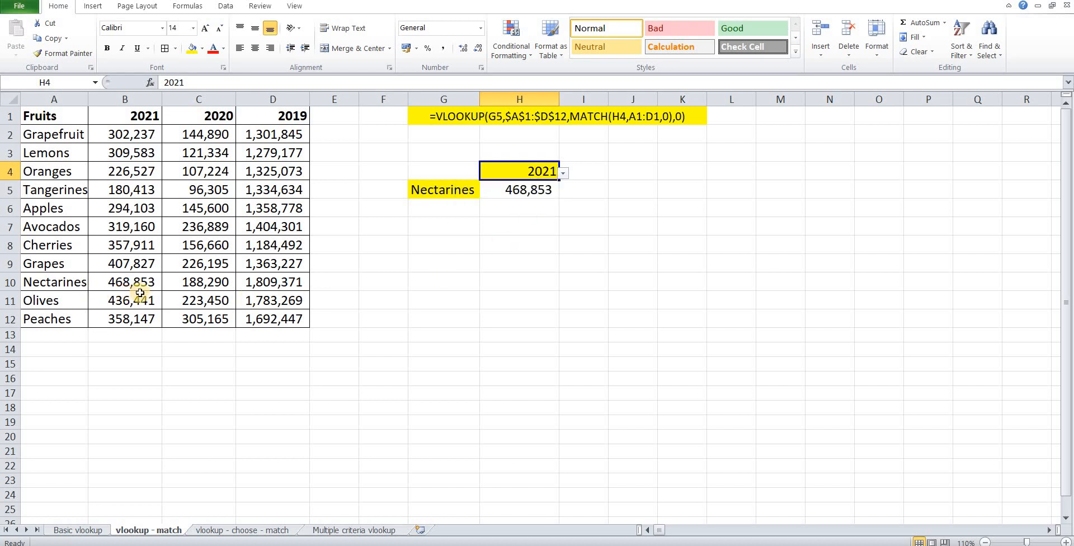
pyautogui.click(526, 191)
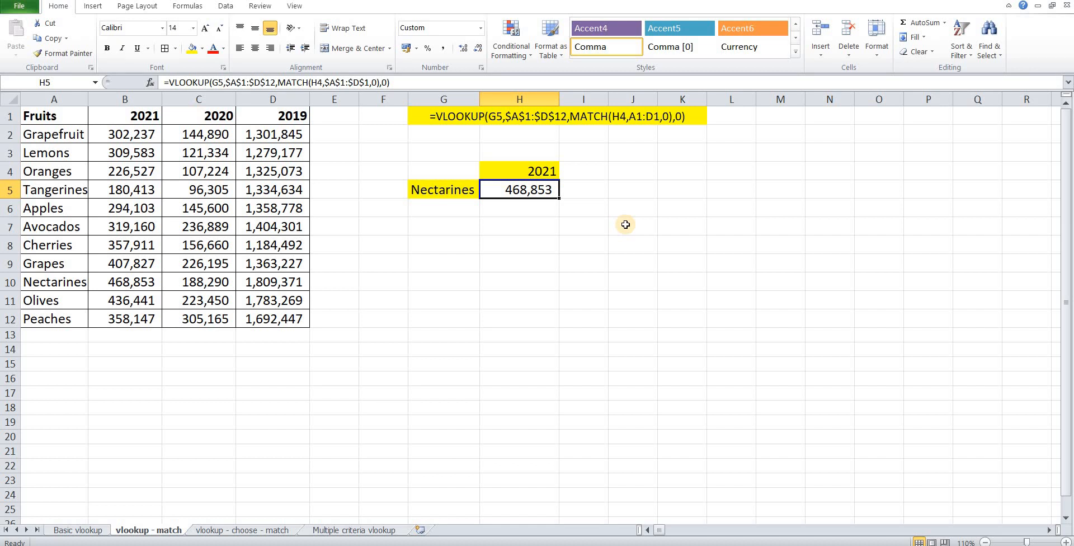
# - On the vlookup - choose - match sheet, start a VLOOKUP formula in I7 with H7 as the lookup value
pyautogui.hotkey('ctrl', 'pagedown')
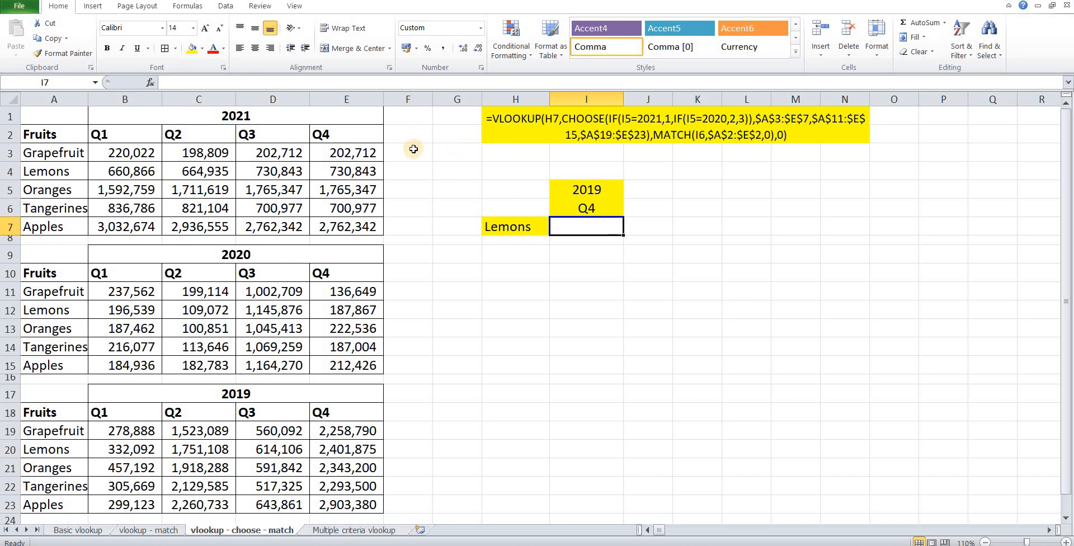
pyautogui.click(297, 117)
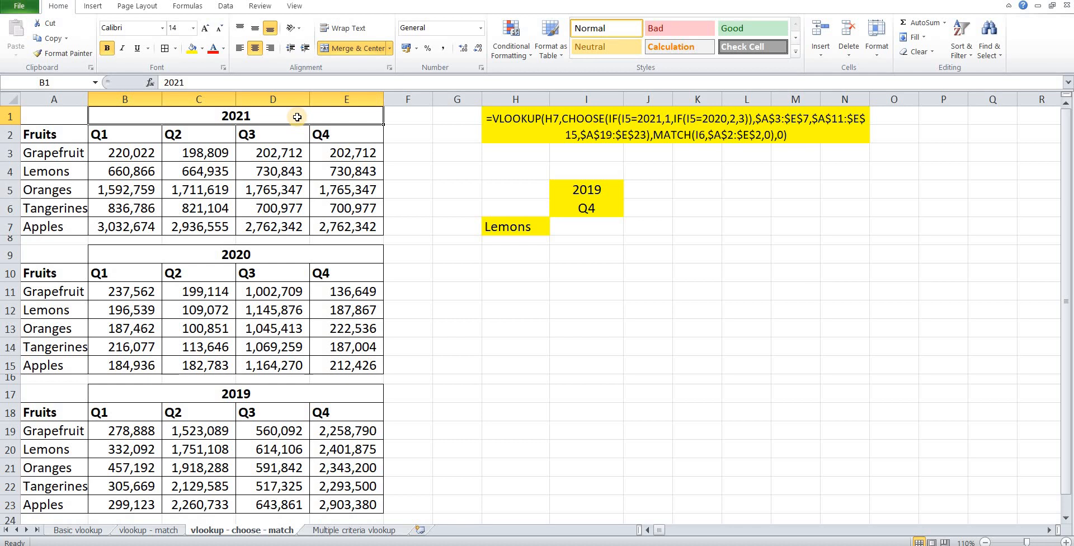
pyautogui.click(581, 228)
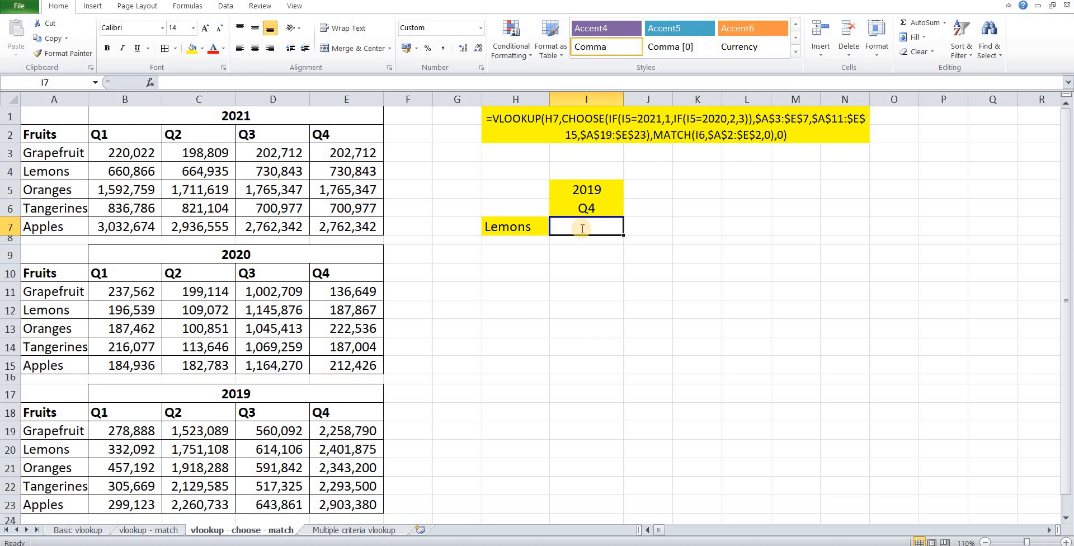
pyautogui.write('=vl')
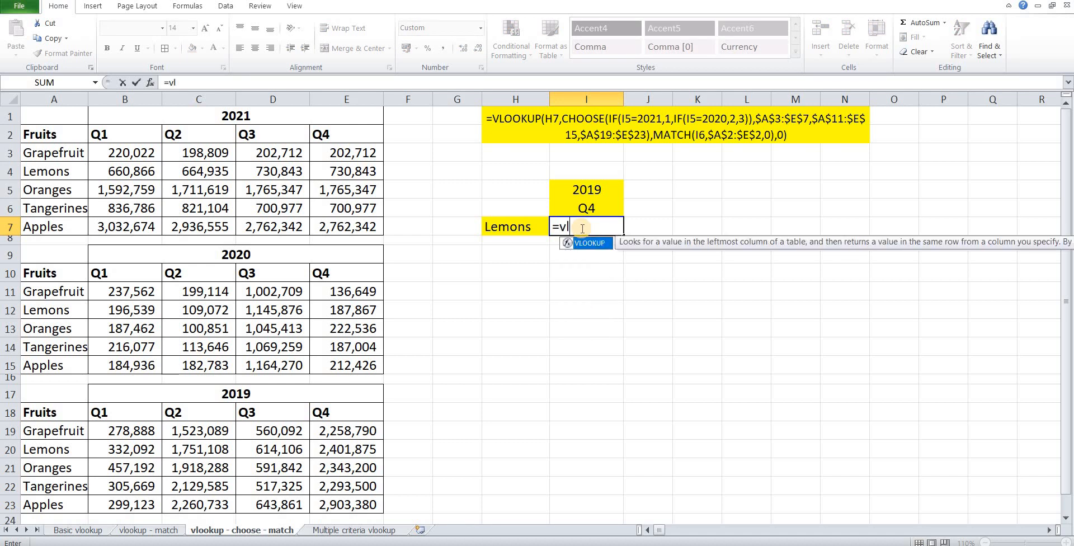
pyautogui.press('Tab')
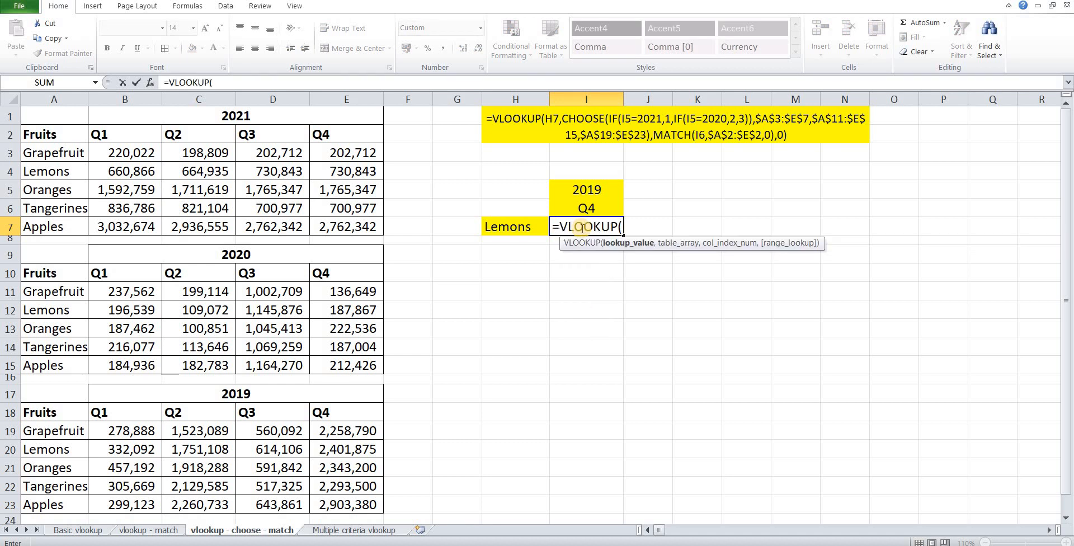
pyautogui.press('Left')
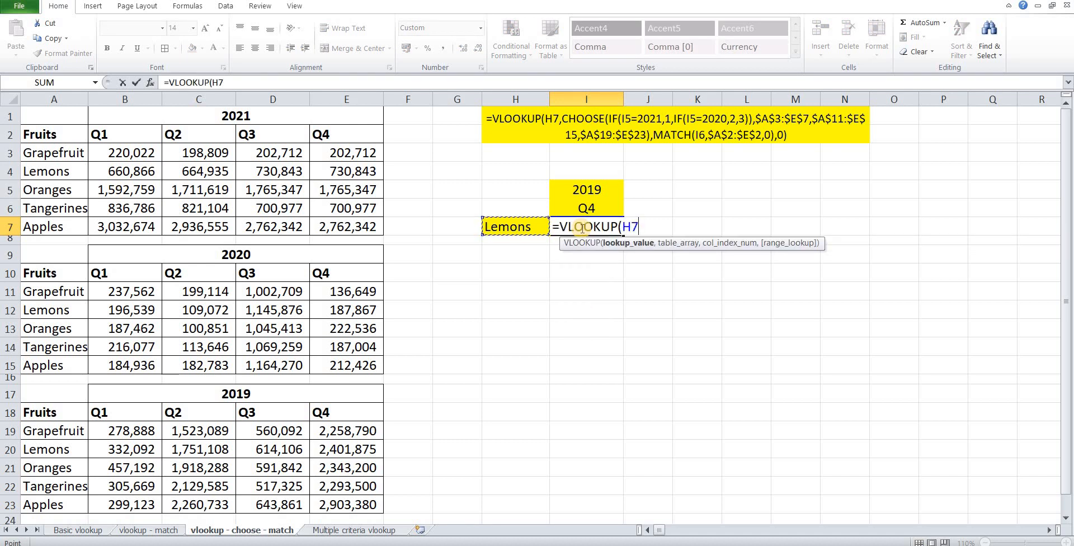
pyautogui.write(',')
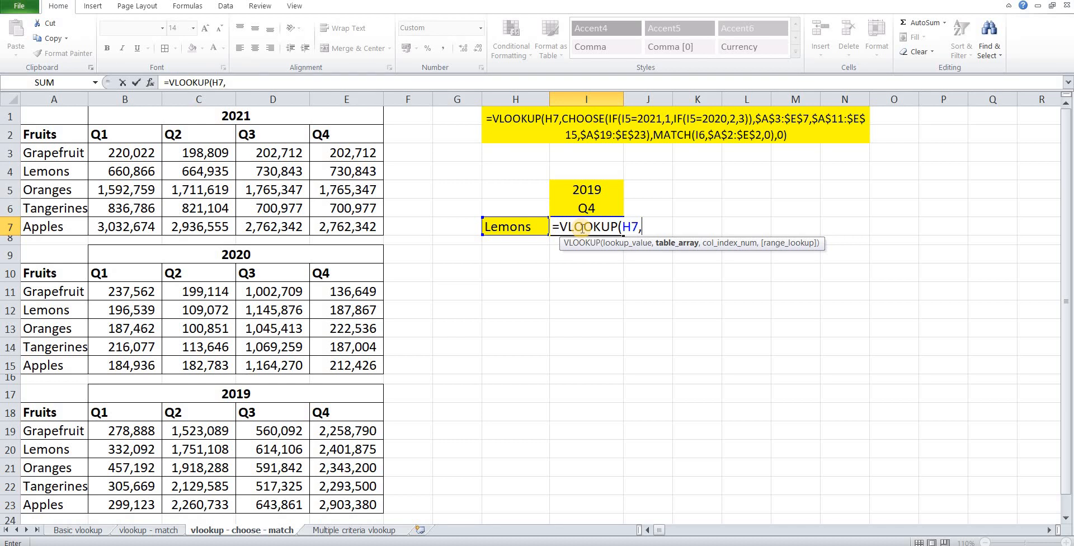
# - Nest a CHOOSE function as the table array in I7, starting its index with an IF that returns 1 when I5=2021
pyautogui.write('choose')
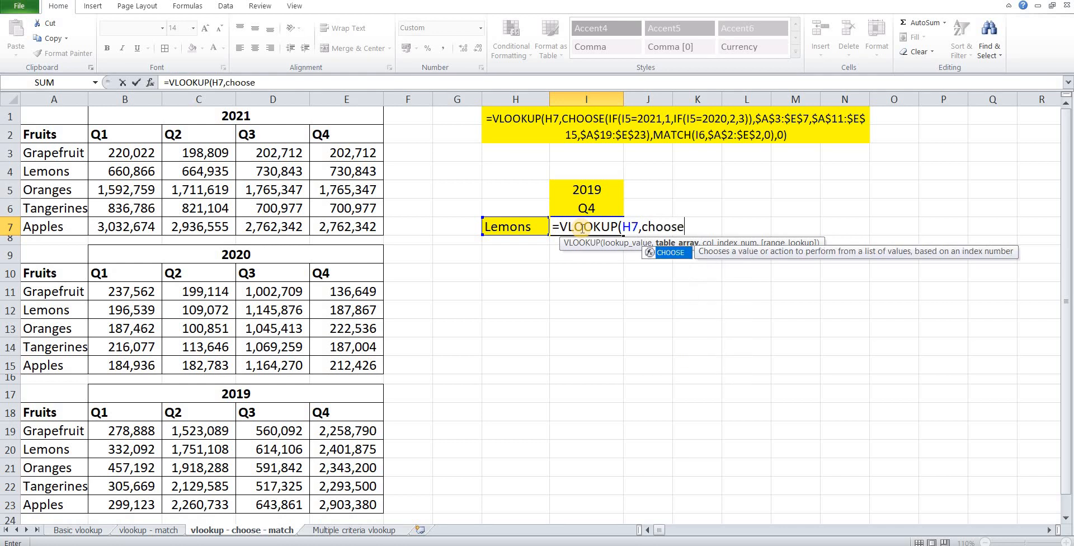
pyautogui.press('Tab')
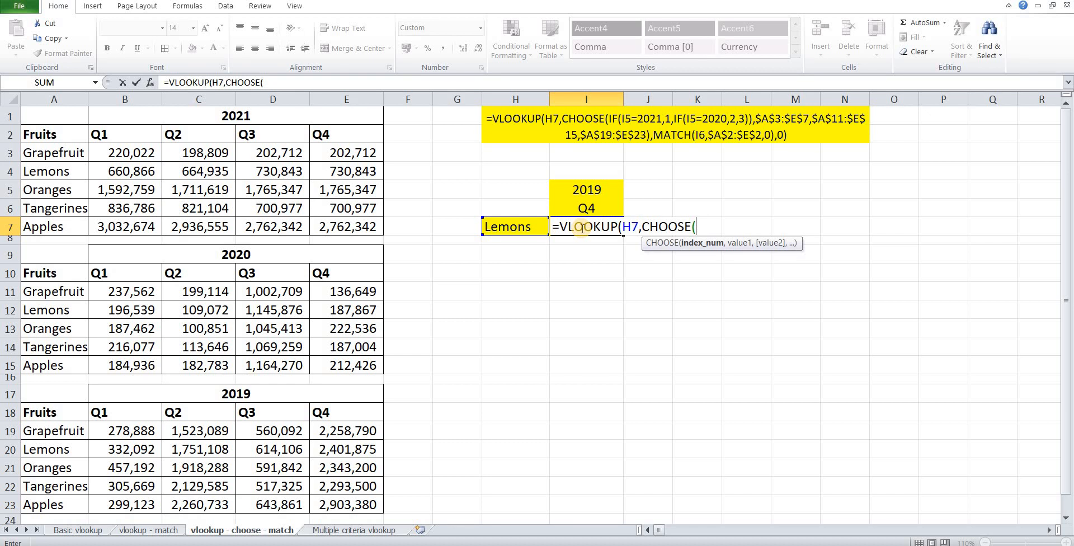
pyautogui.write('IF(')
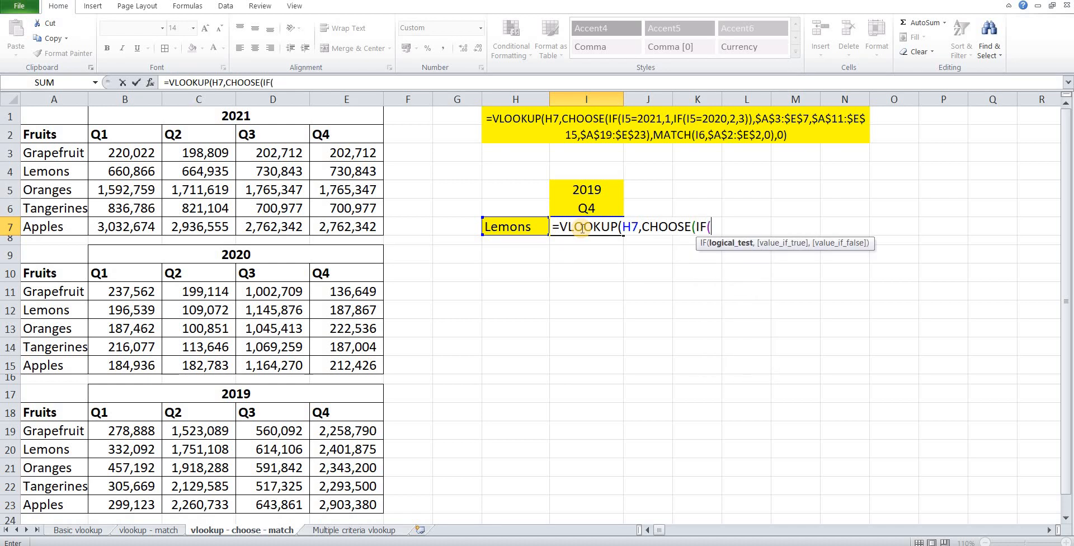
pyautogui.click(601, 191)
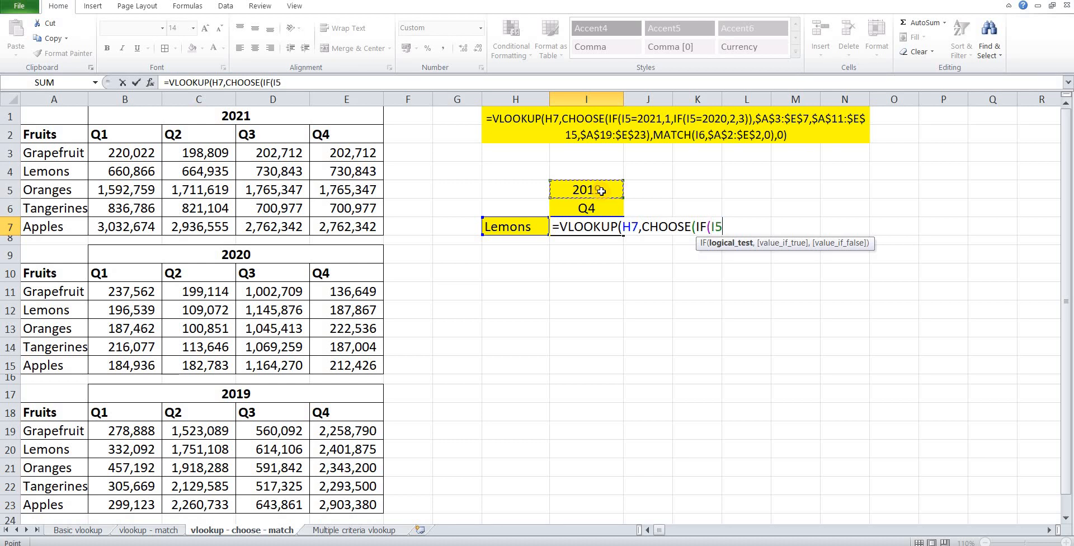
pyautogui.write('=2021,')
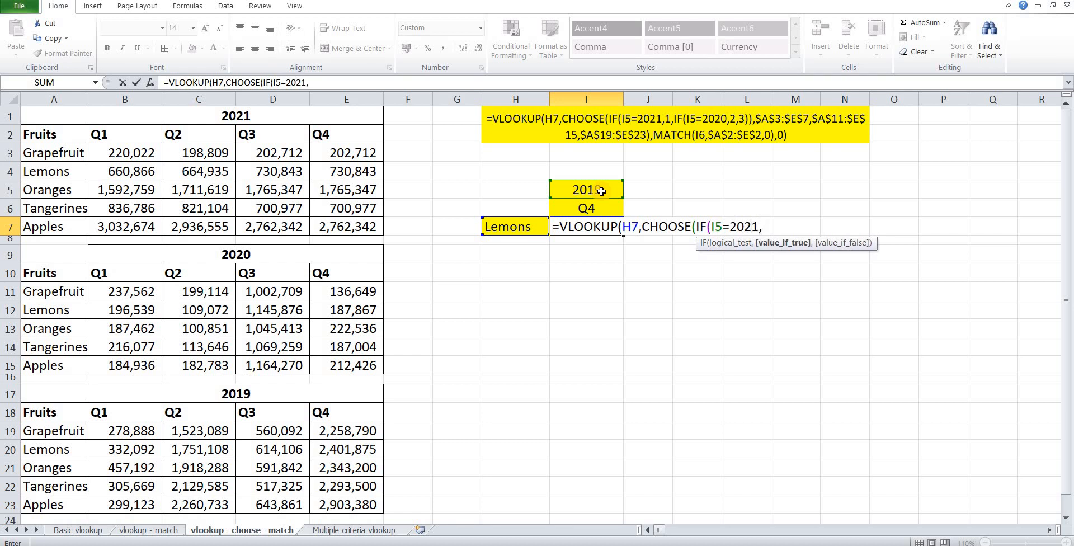
pyautogui.write('1,')
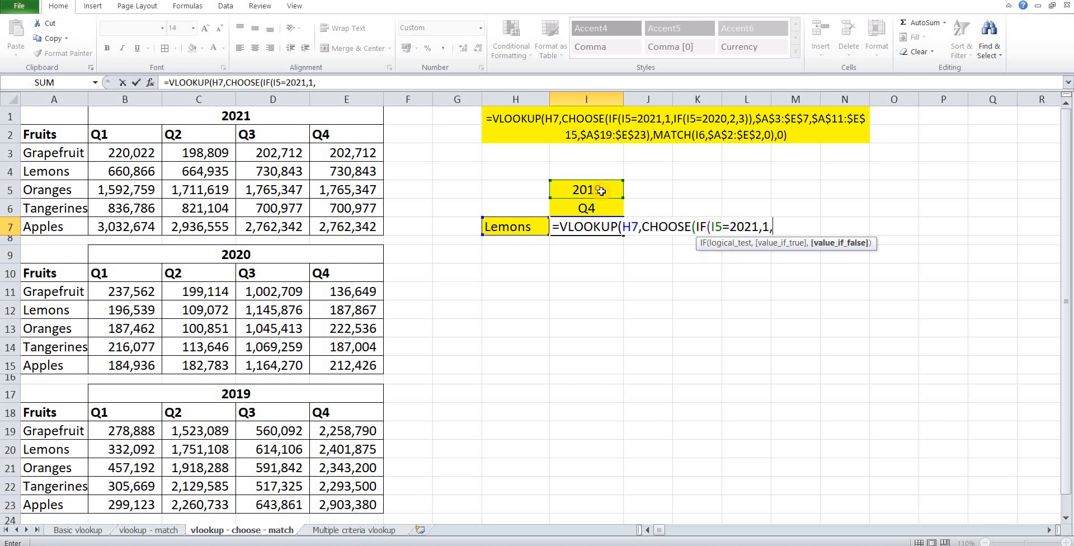
# - Complete the CHOOSE index with a nested IF(I5=2020,2,3) as the value if false, closing both IF functions
pyautogui.write('IF(')
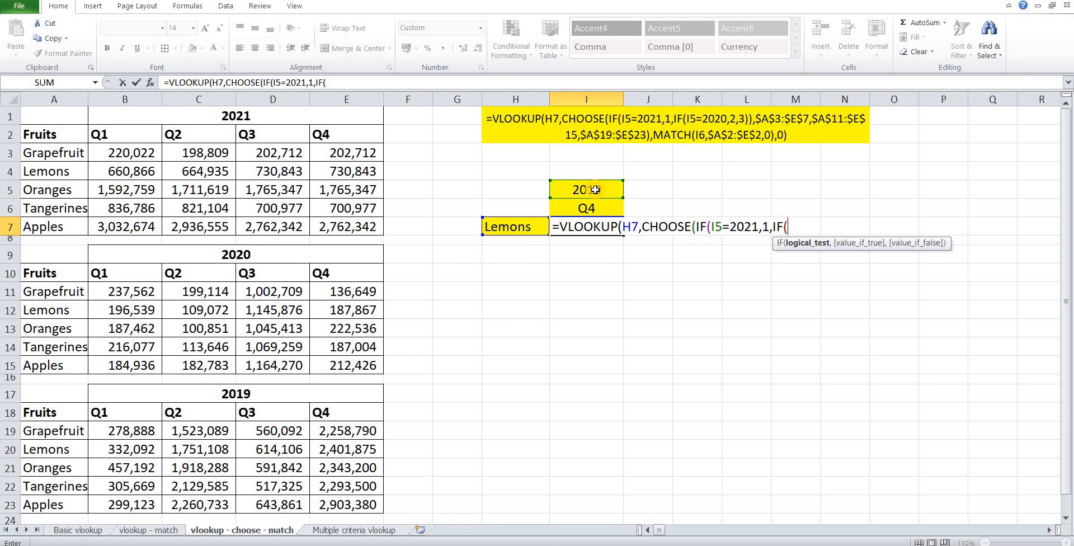
pyautogui.click(595, 189)
pyautogui.write('=2020,2')
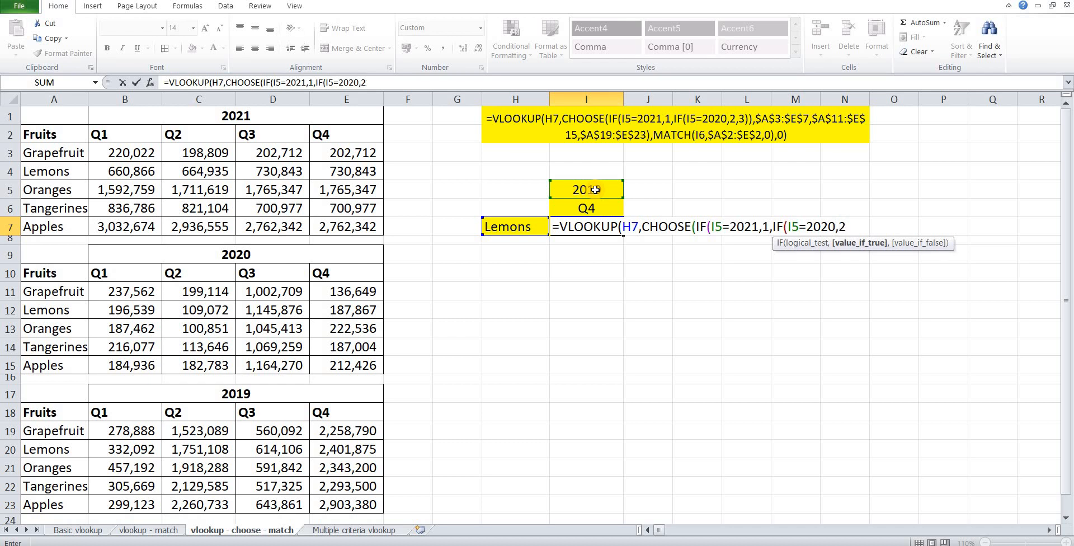
pyautogui.write(',')
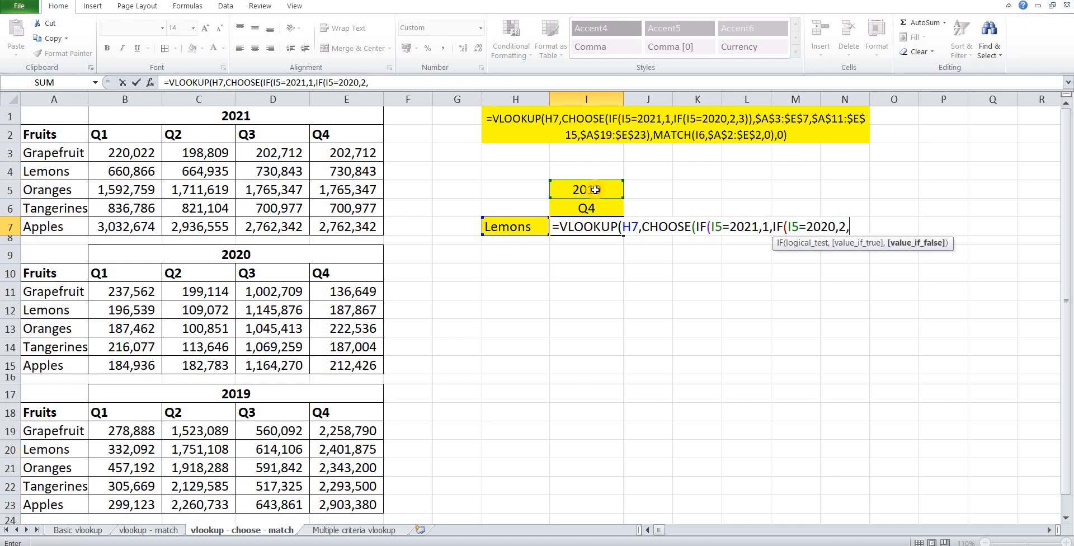
pyautogui.write('3)')
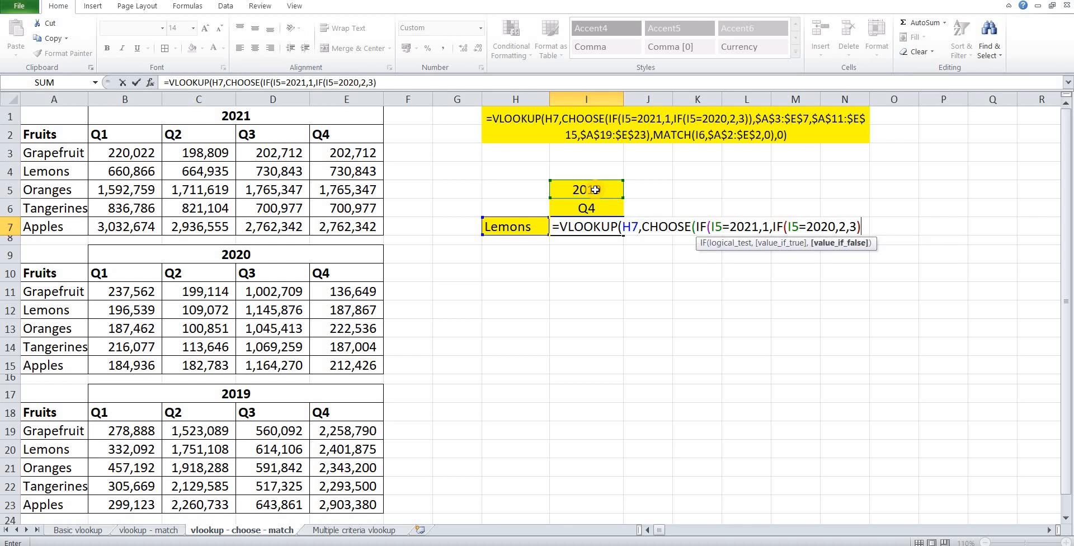
pyautogui.write('(')
pyautogui.press('BackSpace')
pyautogui.write(')')
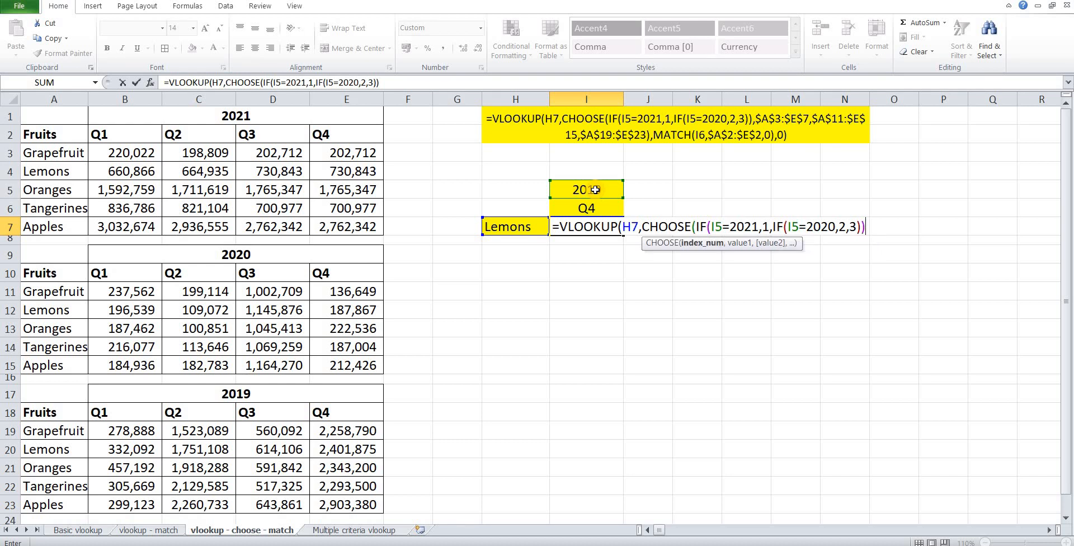
pyautogui.write(',')
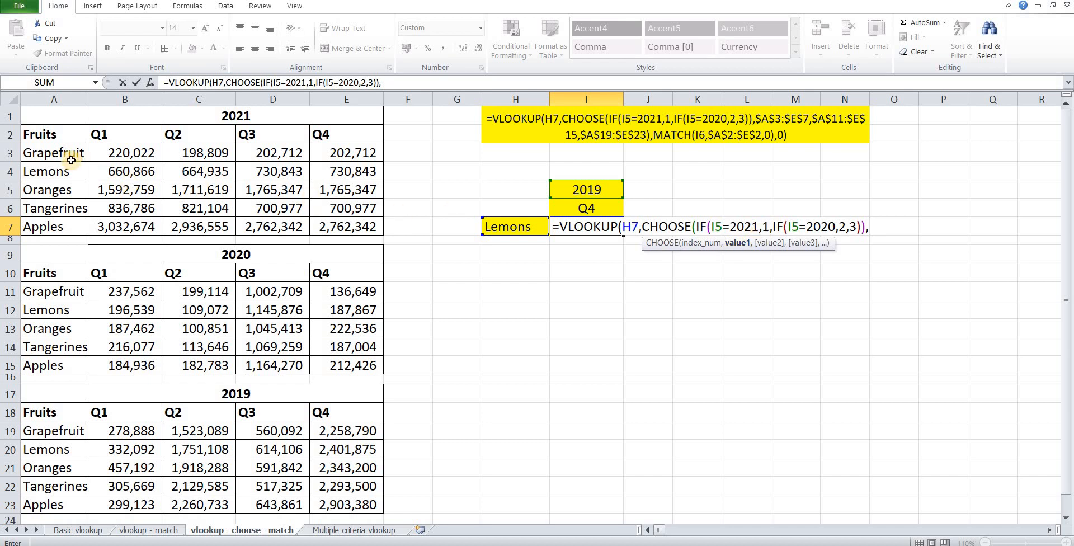
# - Add the 2021 table $A$3:$E$7 and the 2020 table $A$11:$E$15 as the first two CHOOSE values, using absolute references
pyautogui.moveTo(54, 152); pyautogui.dragTo(220, 187)
pyautogui.moveTo(335, 225); pyautogui.dragTo(336, 225)
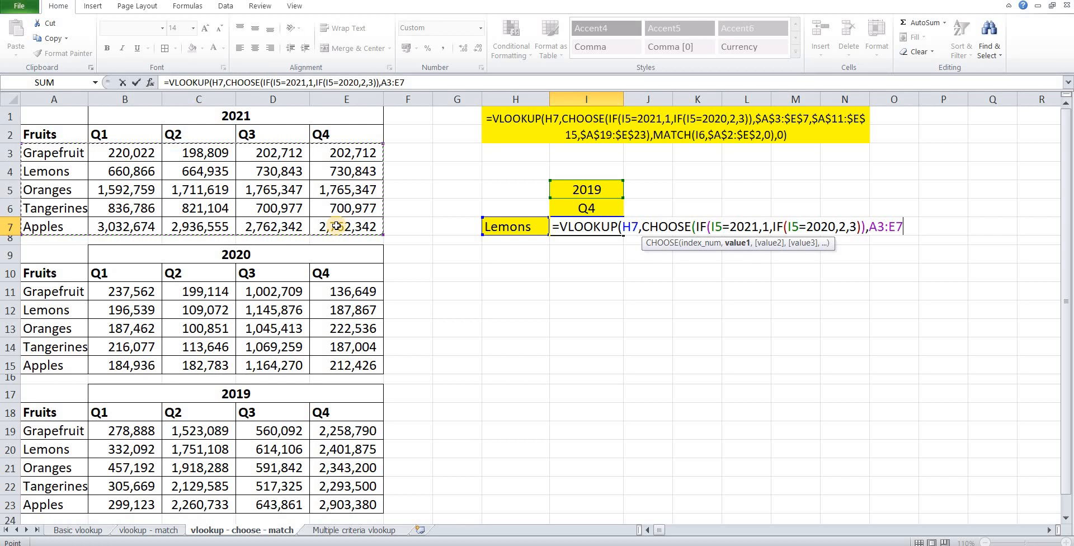
pyautogui.press('F4')
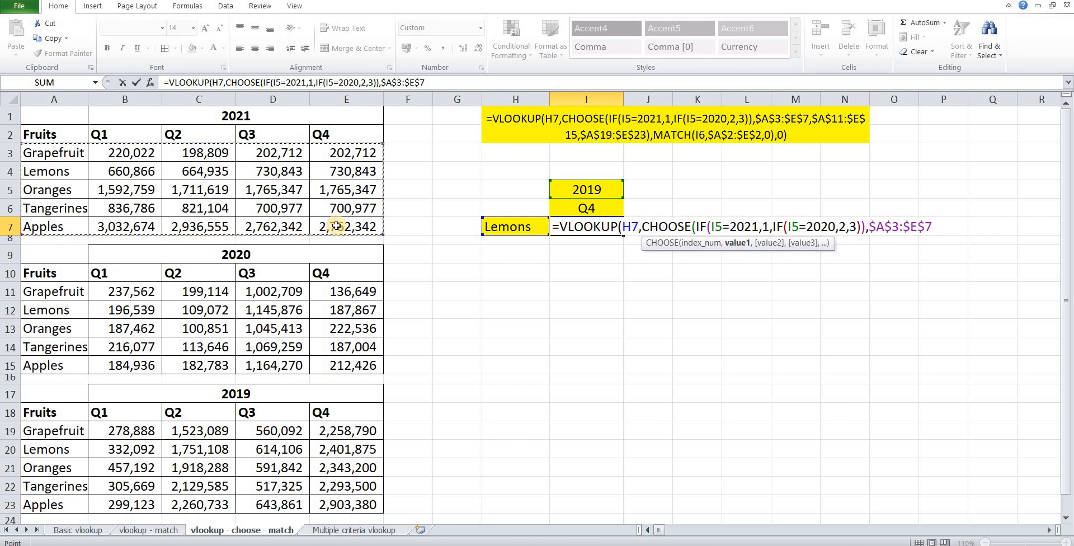
pyautogui.write(',')
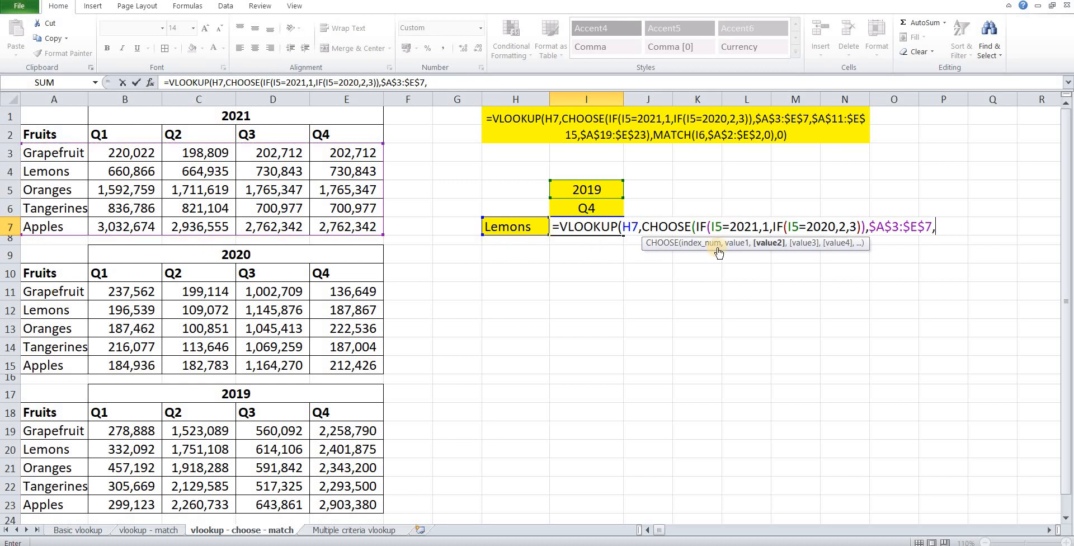
pyautogui.click(51, 292)
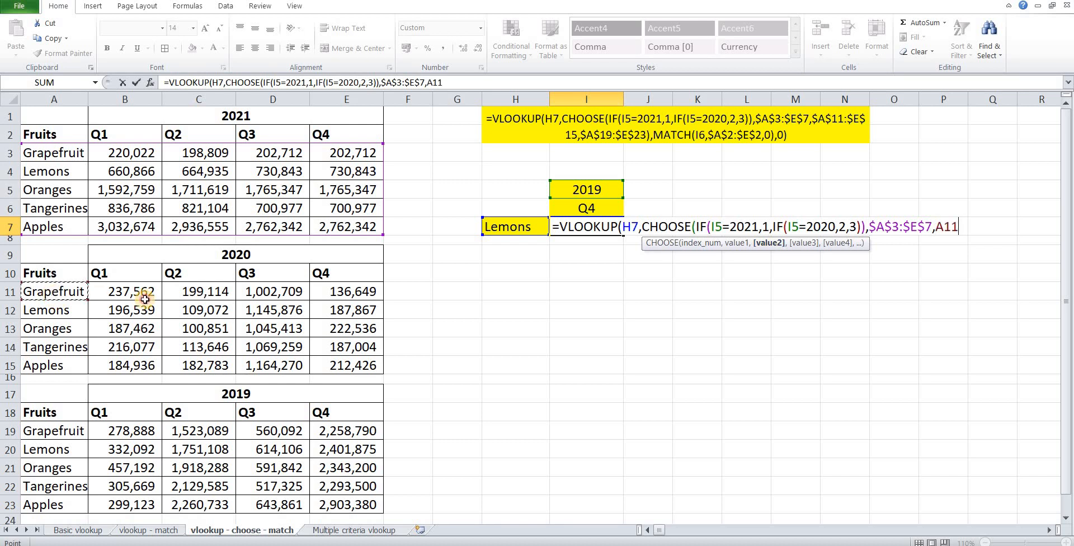
pyautogui.moveTo(51, 292); pyautogui.dragTo(335, 365)
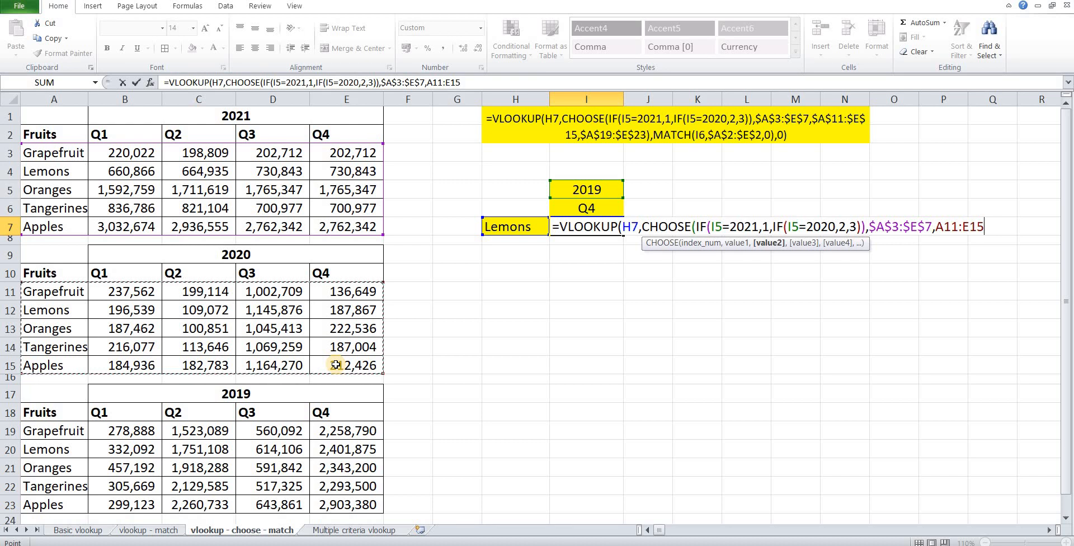
pyautogui.press('F4')
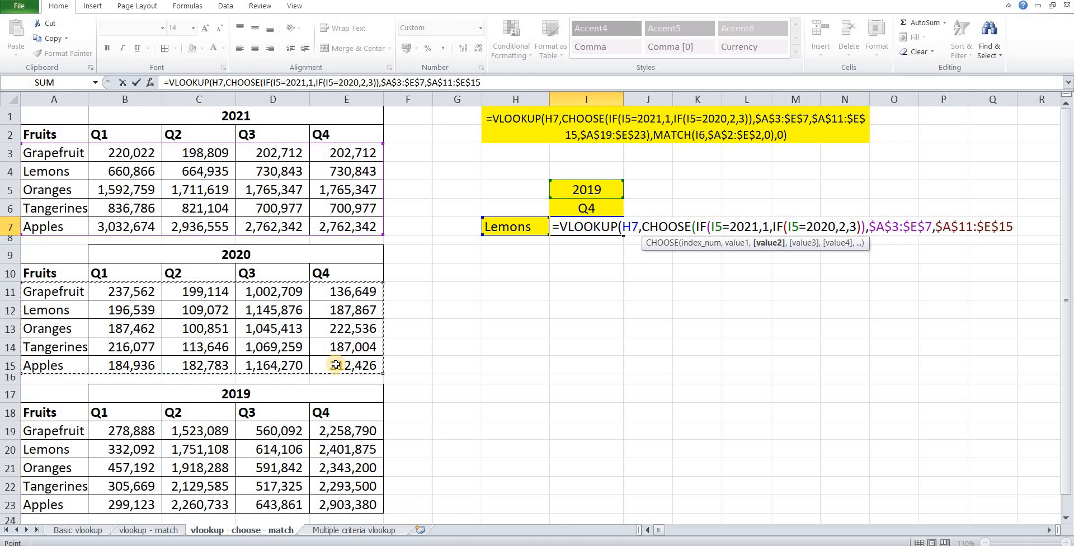
pyautogui.write(',')
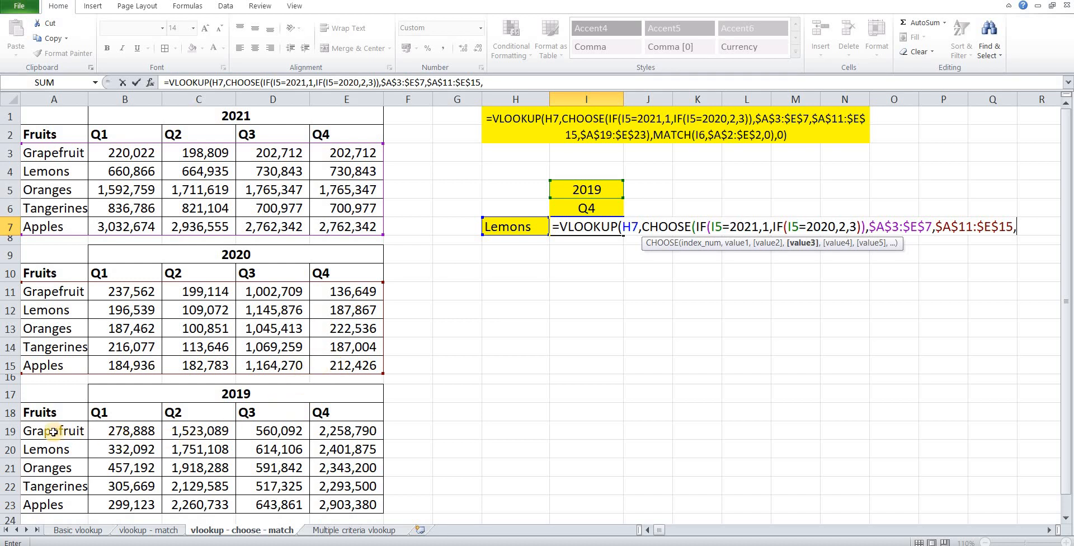
# - Add the 2019 table $A$19:$E$23 as the third CHOOSE value with absolute references and close the CHOOSE function
pyautogui.moveTo(53, 431); pyautogui.dragTo(339, 505)
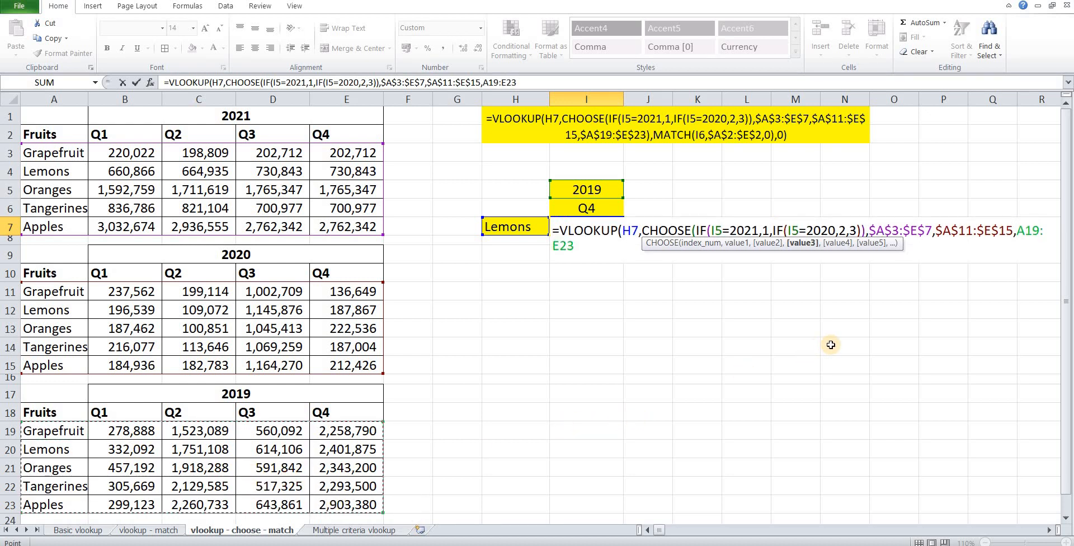
pyautogui.press('F4')
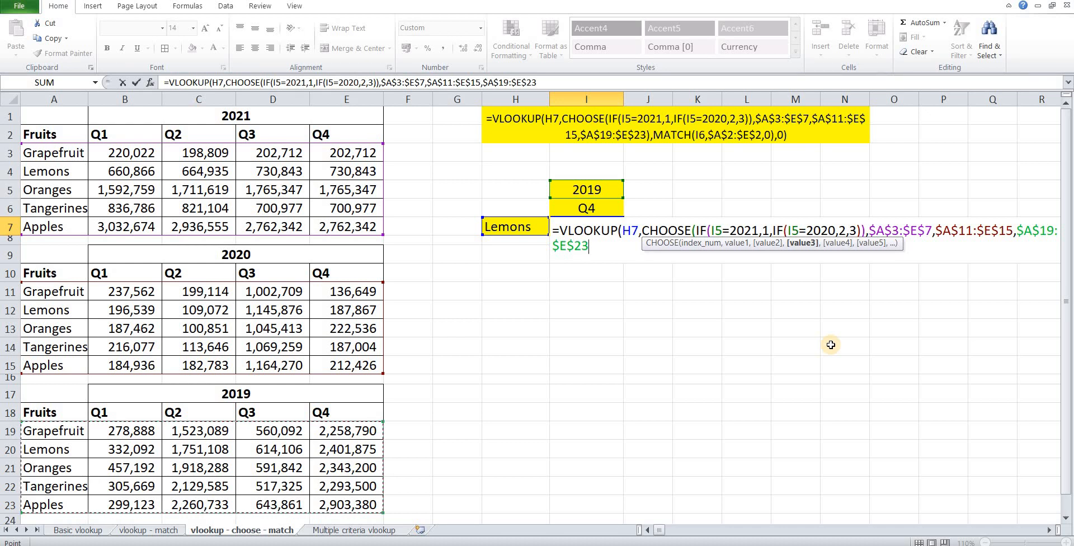
pyautogui.write(')')
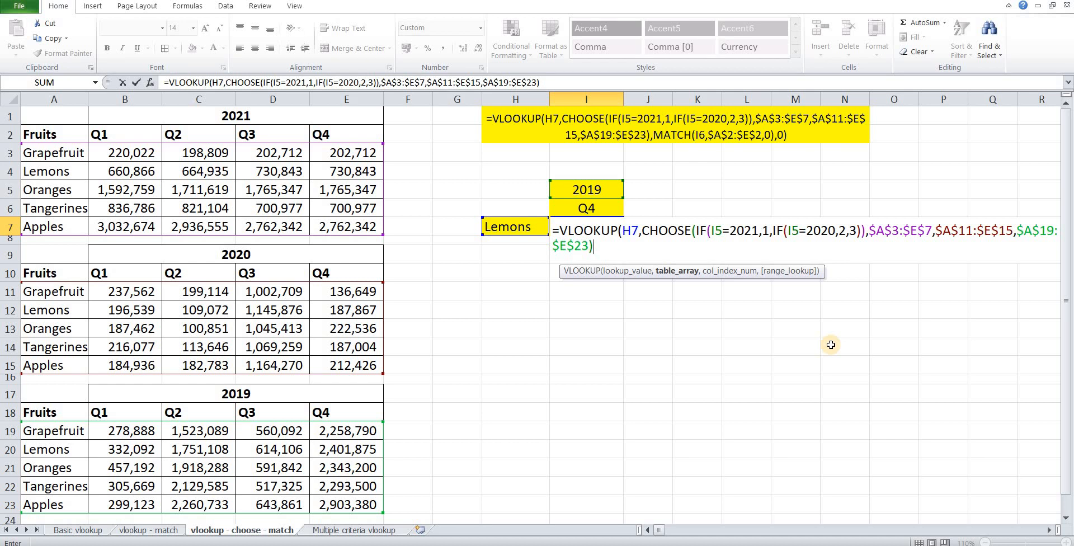
pyautogui.write(',')
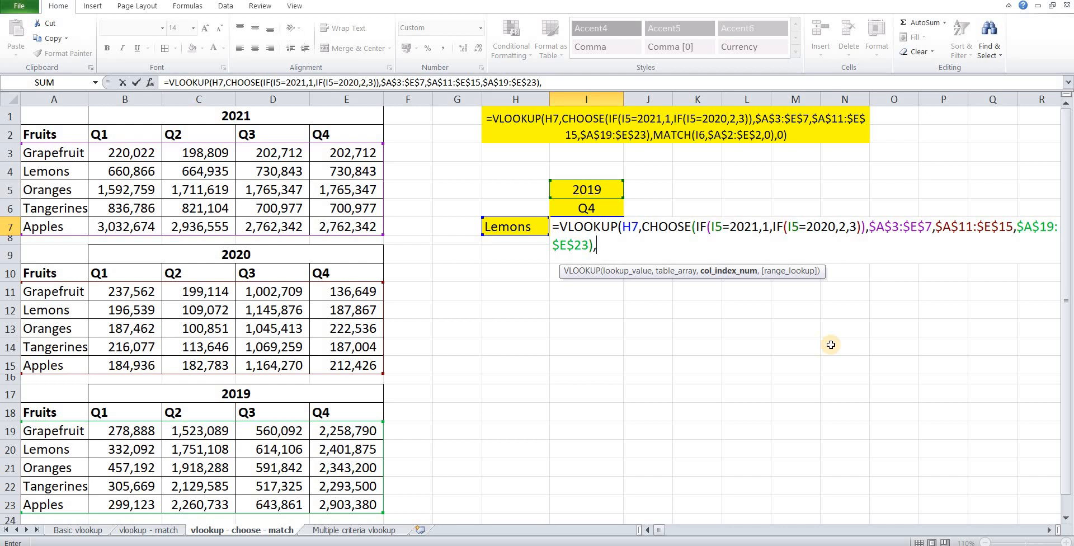
# - Nest MATCH(I6,$A$2:$E$2,0) as the column index of the I7 formula
pyautogui.write('Macth')
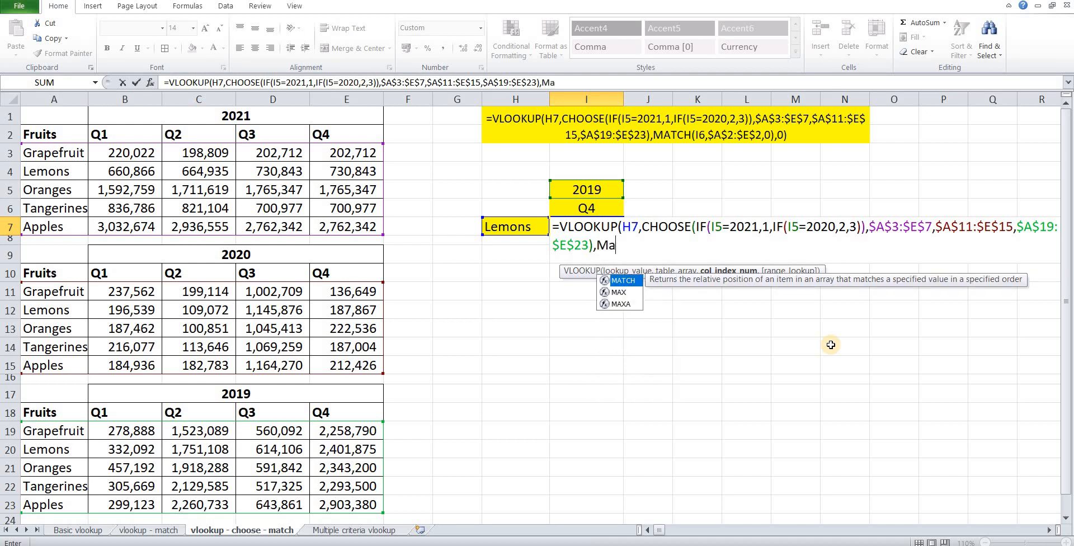
pyautogui.press('BackSpace')
pyautogui.press('BackSpace')
pyautogui.press('BackSpace')
pyautogui.press('Tab')
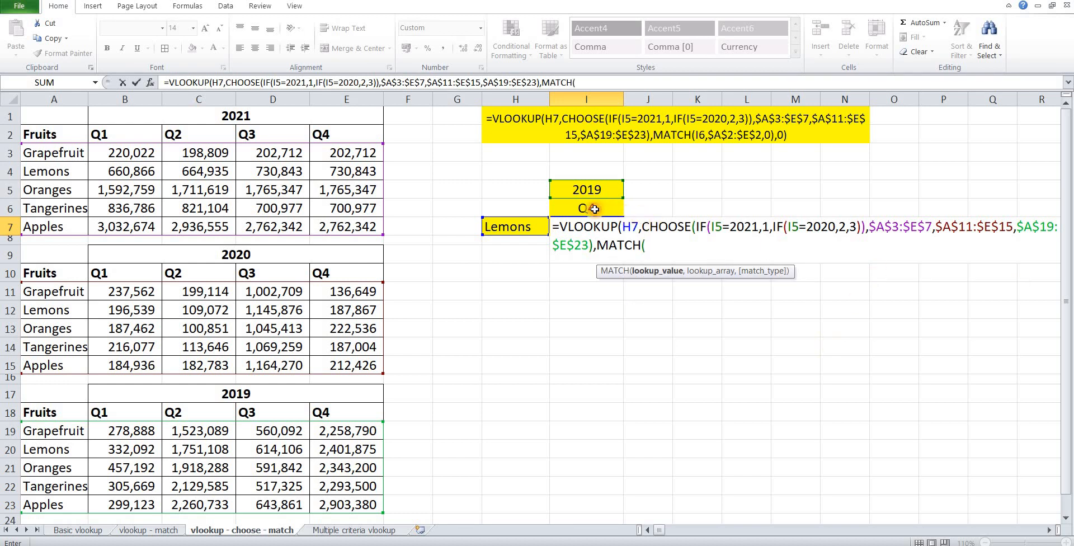
pyautogui.click(594, 209)
pyautogui.write(',')
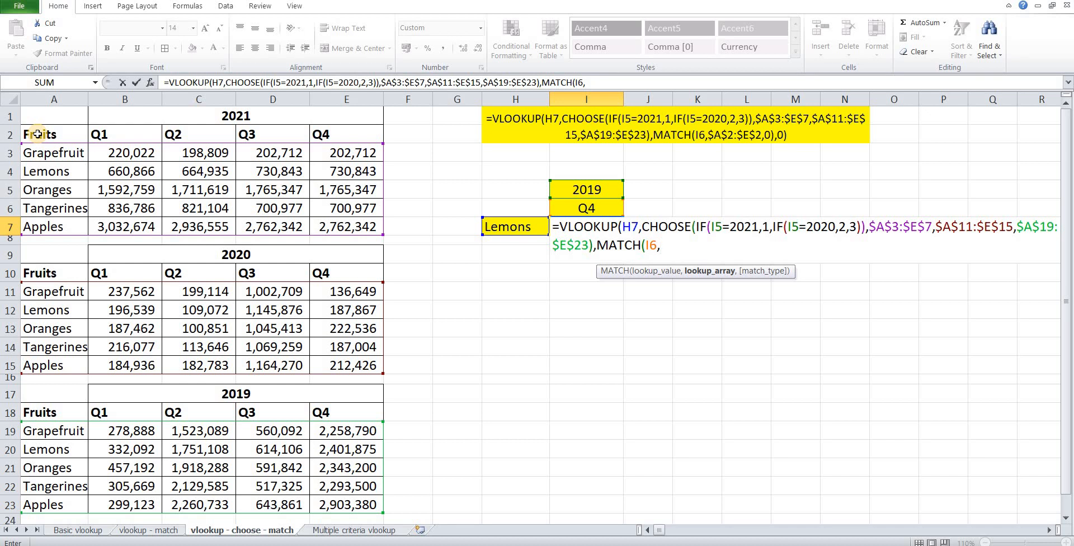
pyautogui.moveTo(37, 134); pyautogui.dragTo(341, 136)
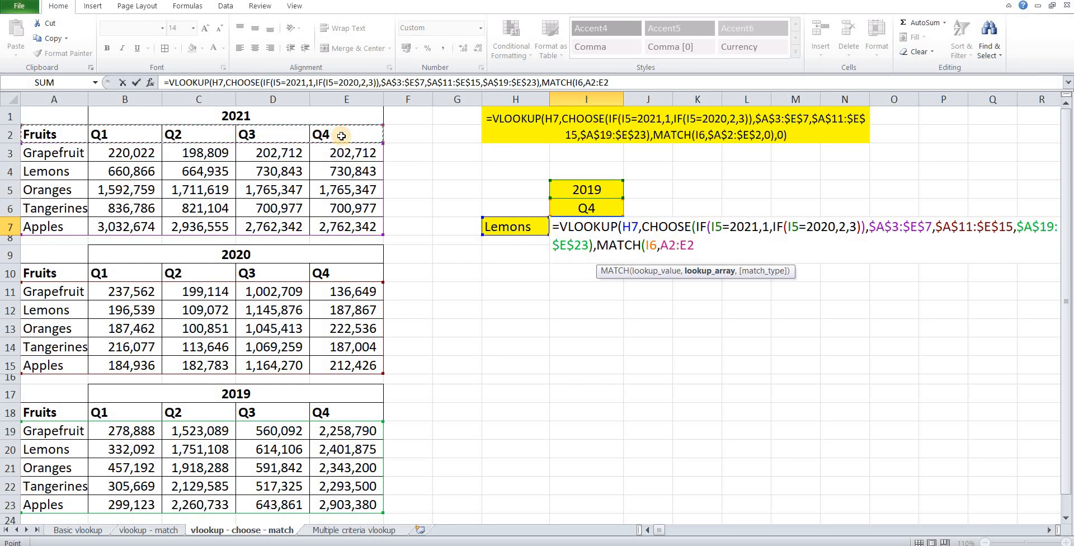
pyautogui.press('F4')
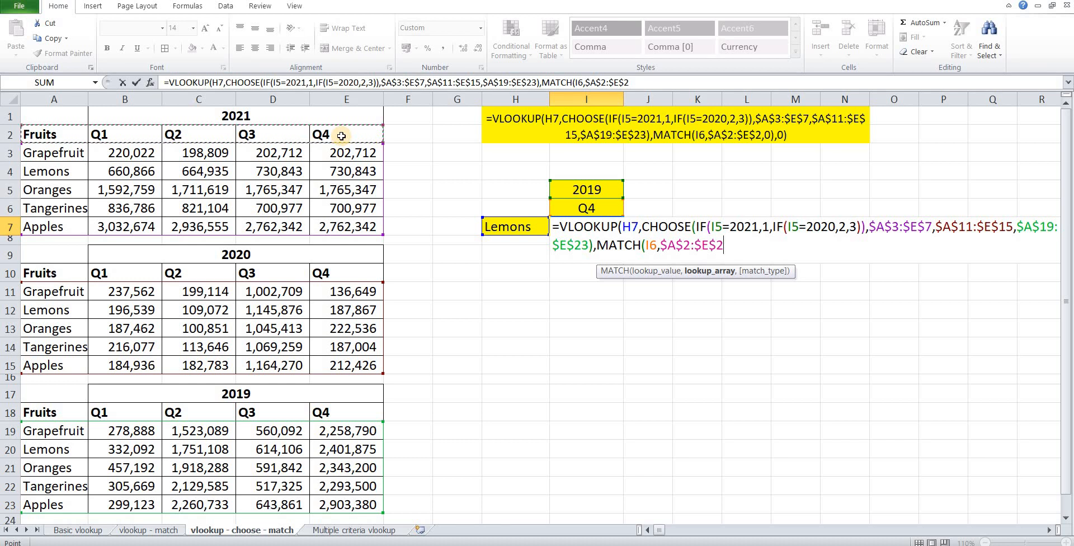
pyautogui.write(',')
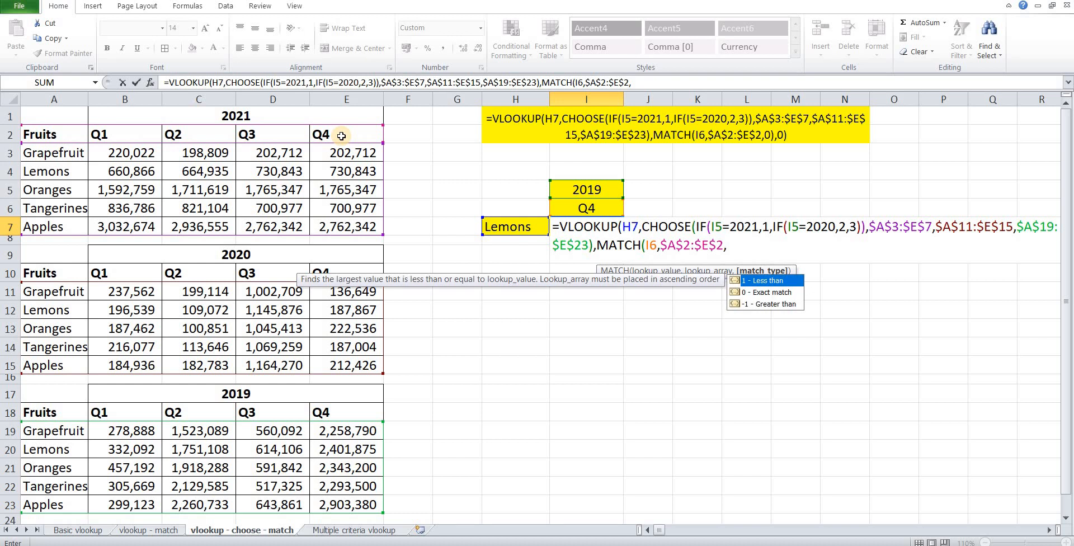
pyautogui.write('0),')
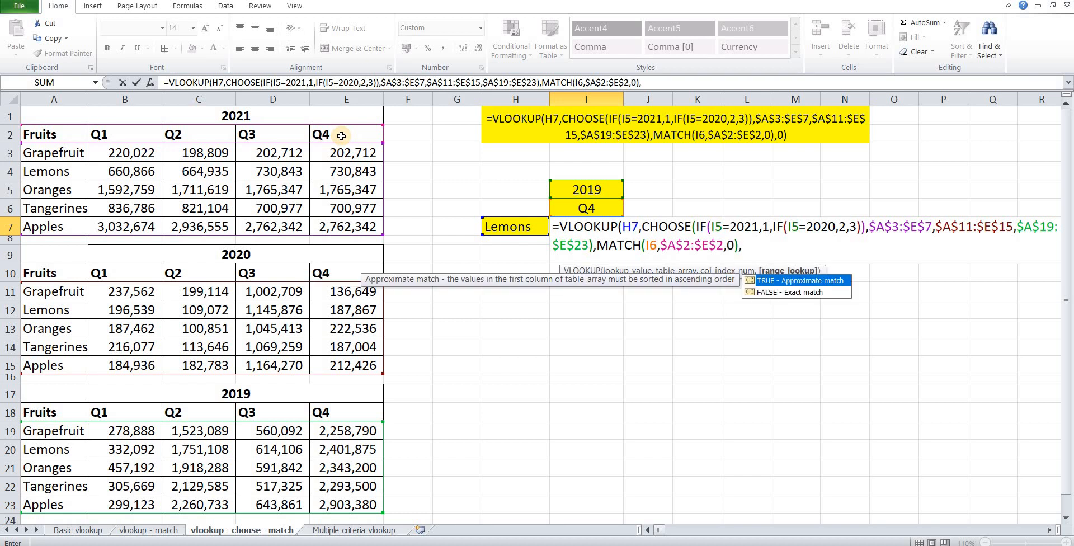
# - Enter the I7 formula with 0 as the range lookup, and compare its result with the 2019 Q4 Lemons figure in E20
pyautogui.write('0)')
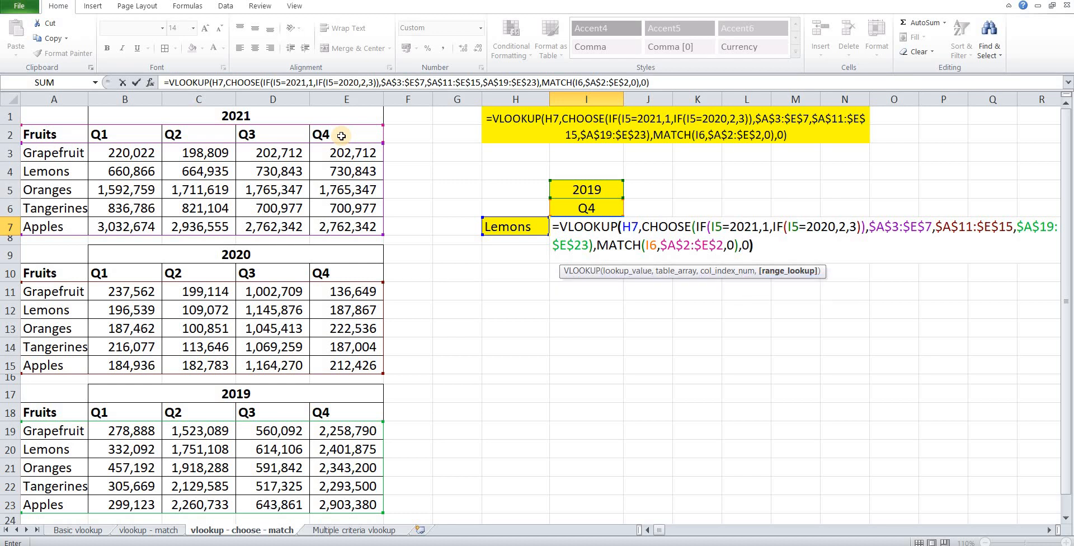
pyautogui.press('Return')
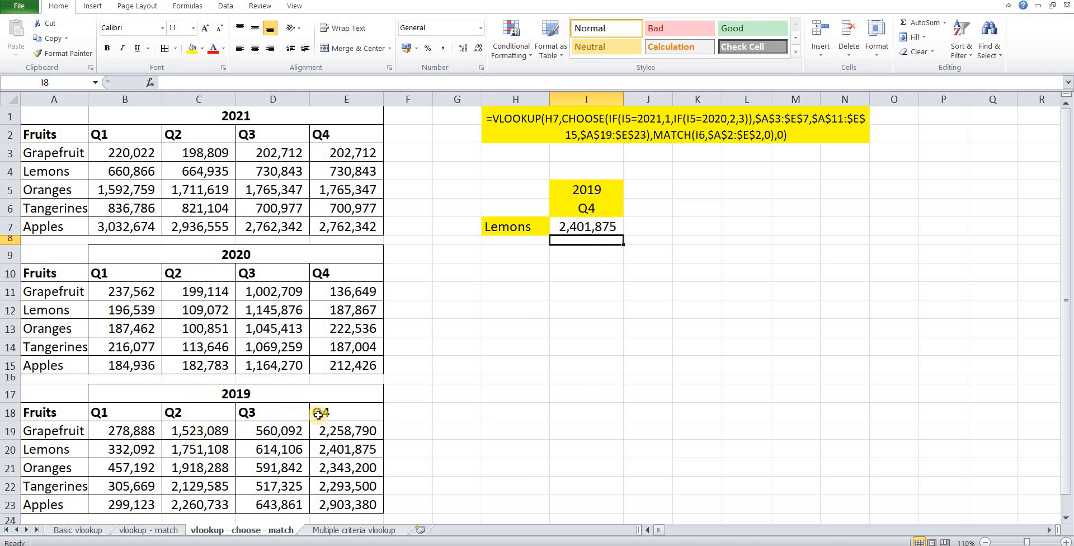
pyautogui.click(337, 450)
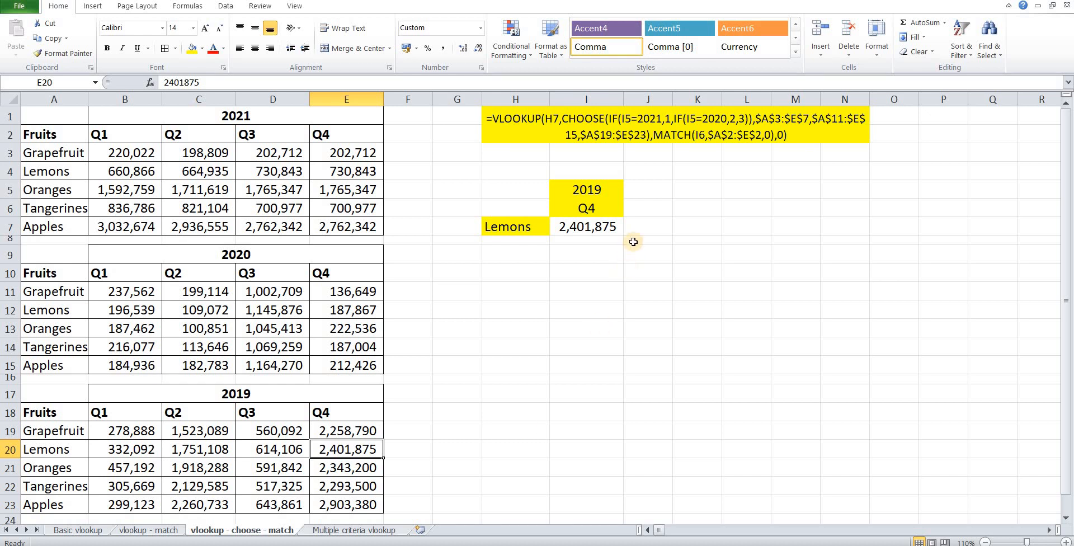
# - Set the year in I5 to 2021 and the quarter in I6 to Q1
pyautogui.click(604, 192)
pyautogui.hotkey('alt', 'Down')
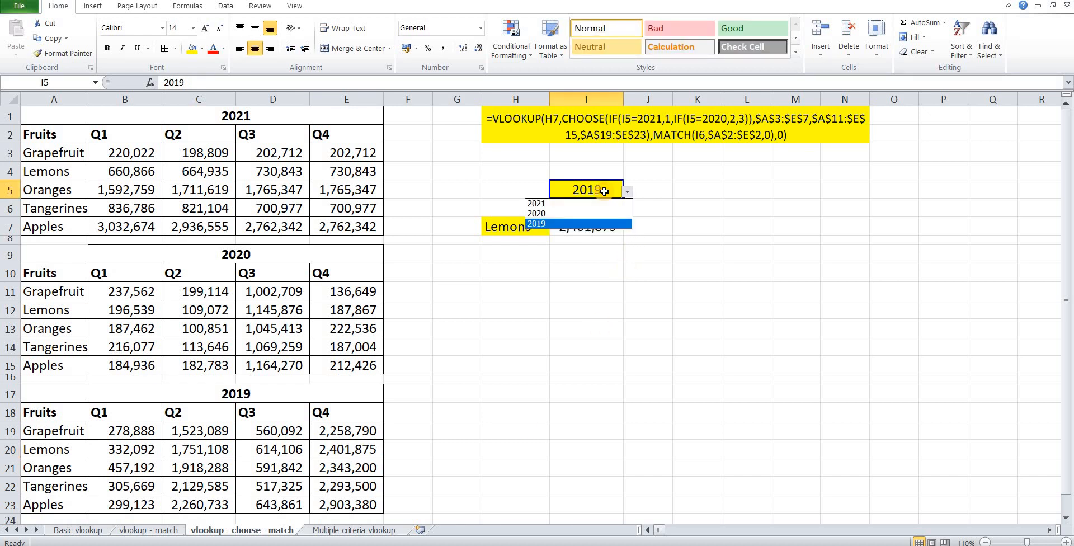
pyautogui.press('Up')
pyautogui.press('Up')
pyautogui.press('Return')
pyautogui.hotkey('alt', 'Down')
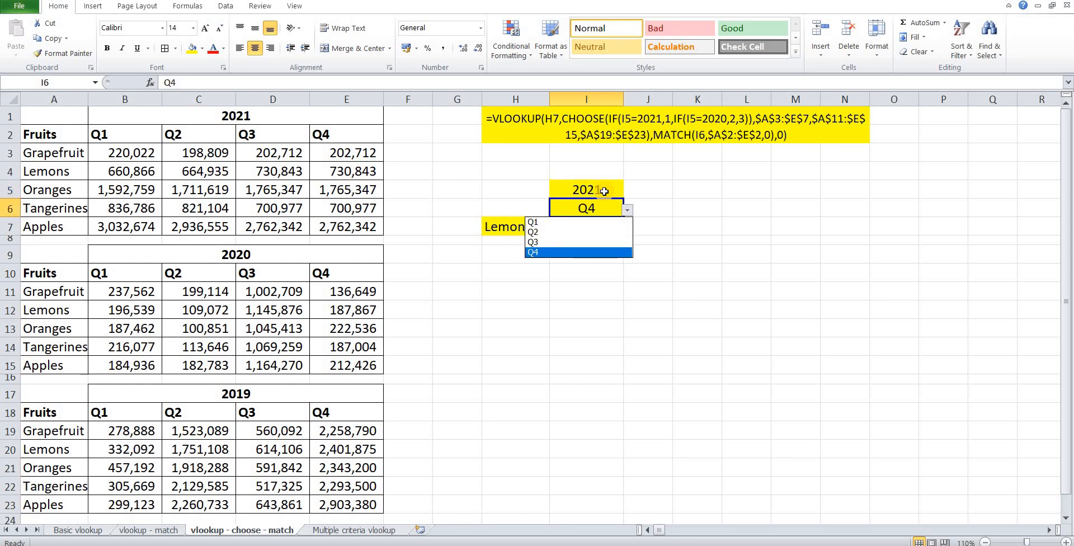
pyautogui.press('Up')
pyautogui.press('Up')
pyautogui.press('Up')
pyautogui.press('Return')
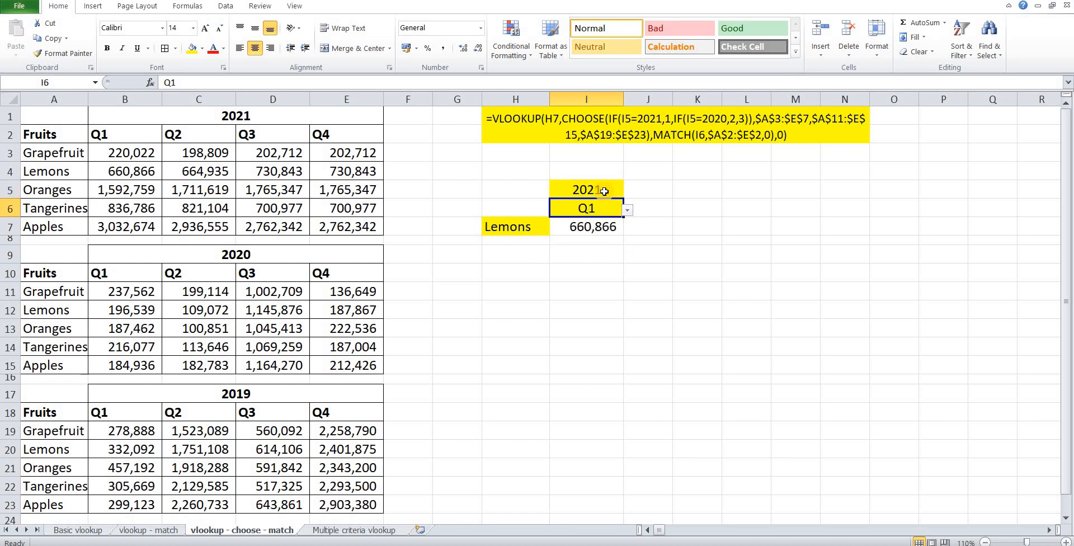
# - Change the lookup fruit in H7 to Apples and compare the I7 result with the 2021 Q1 Apples figure in B7
pyautogui.press('Down')
pyautogui.press('Left')
pyautogui.hotkey('alt', 'Down')
pyautogui.press('Down')
pyautogui.press('Down')
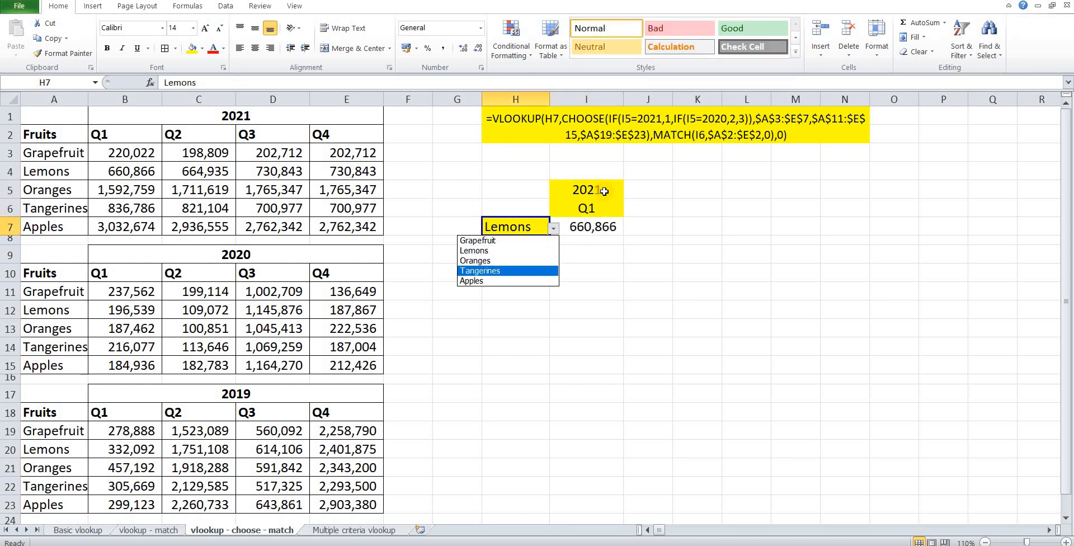
pyautogui.press('Down')
pyautogui.press('Return')
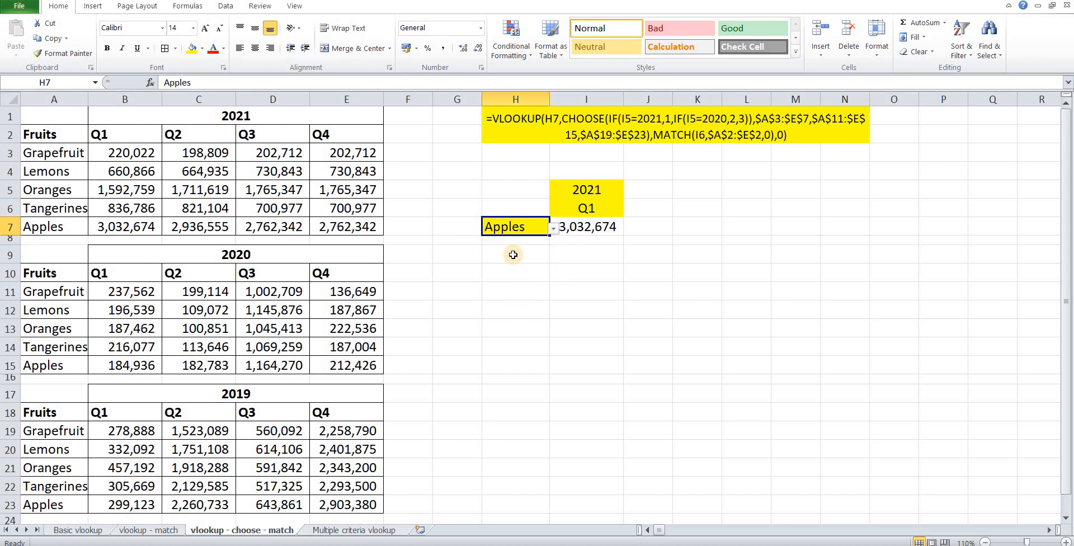
pyautogui.click(513, 254)
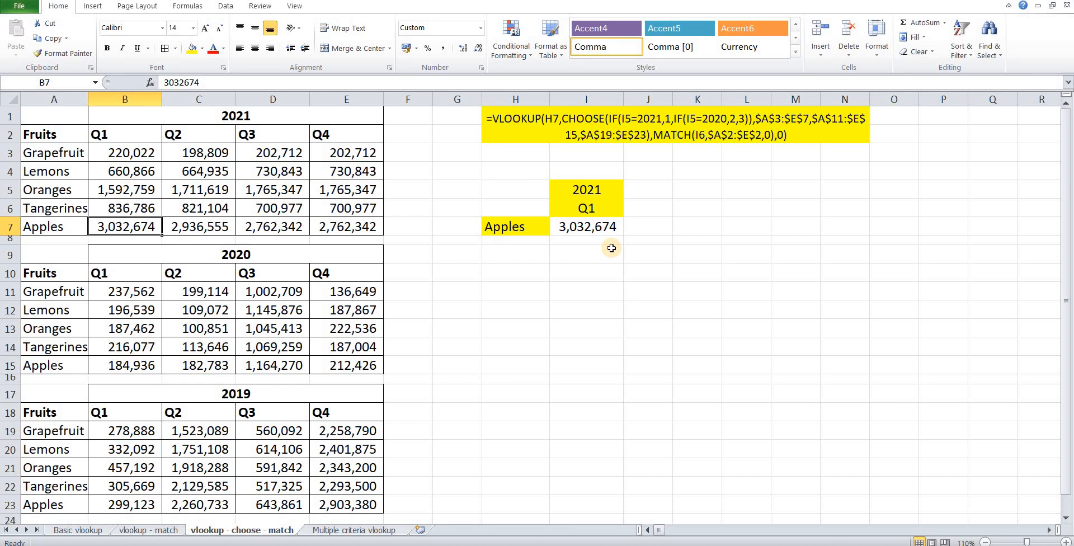
# - Go to the Multiple criteria vlookup sheet and examine the empty summary table and the combi formula in C2
pyautogui.hotkey('ctrl', 'pagedown')
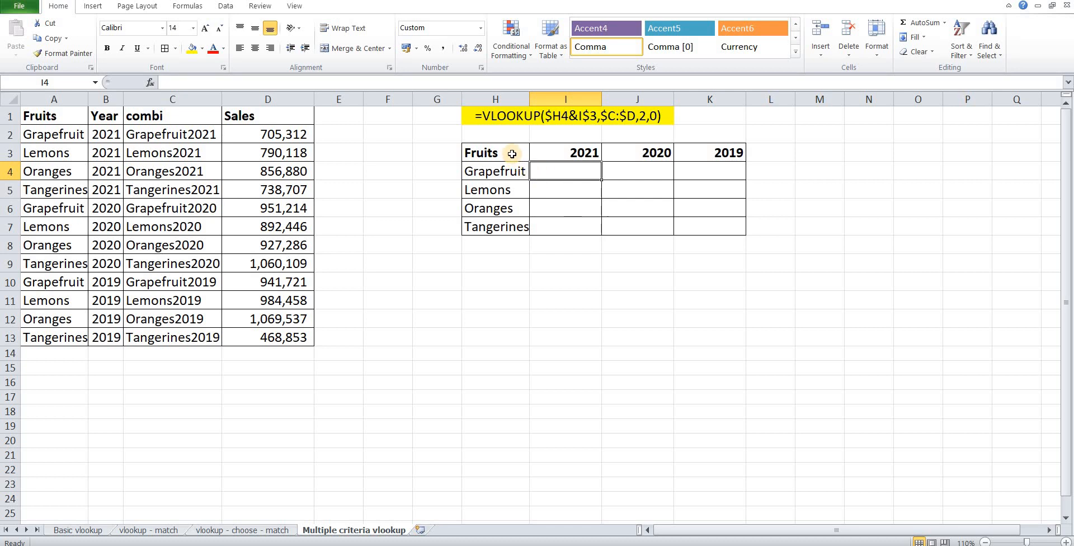
pyautogui.moveTo(493, 153); pyautogui.dragTo(717, 226)
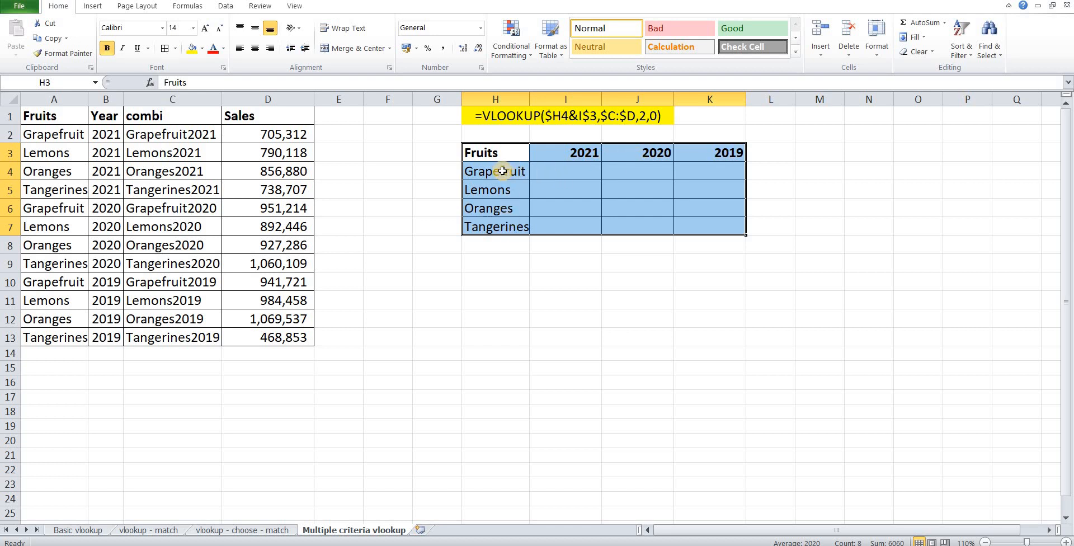
pyautogui.press('Down')
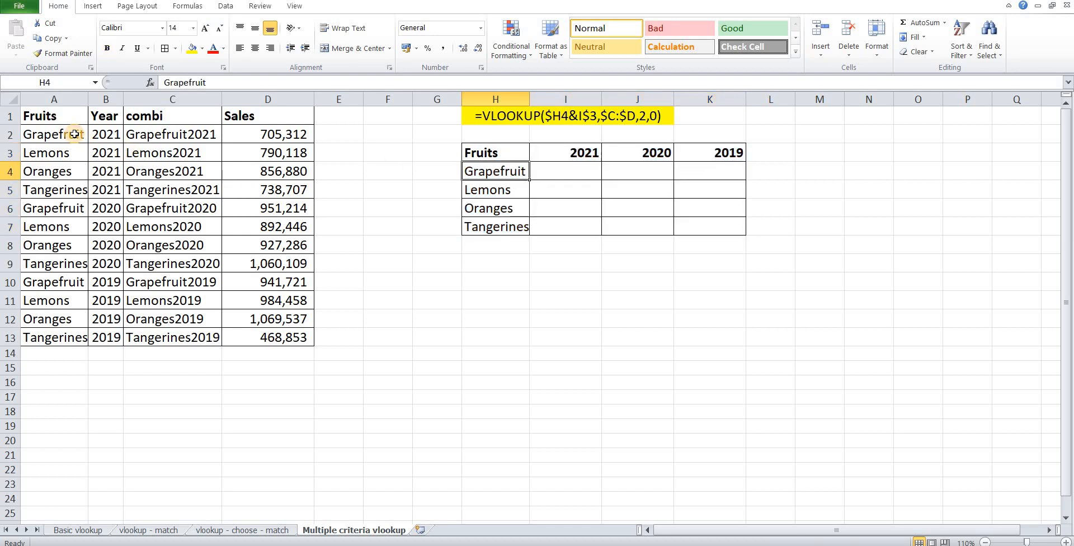
pyautogui.click(66, 130)
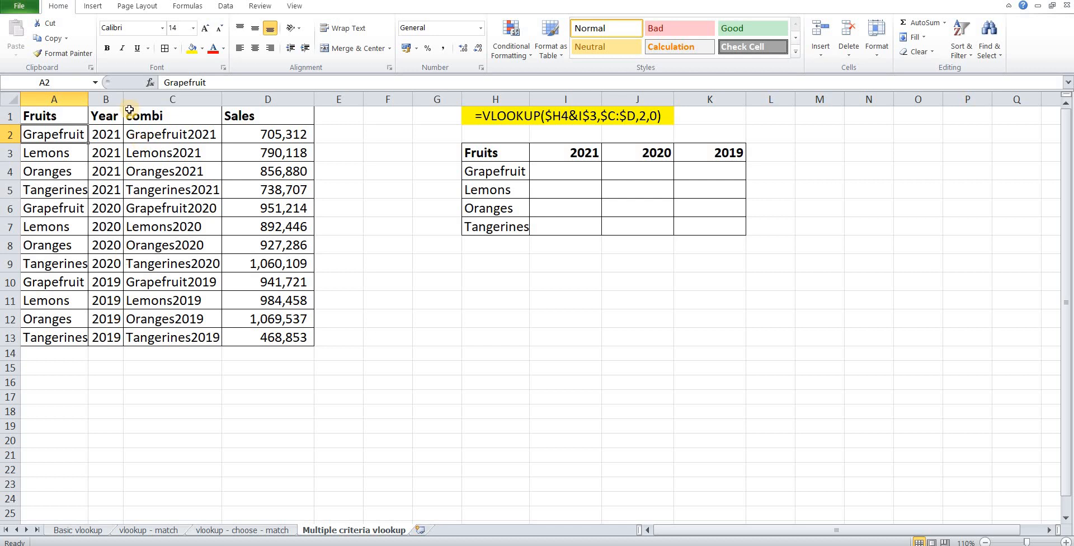
pyautogui.click(171, 130)
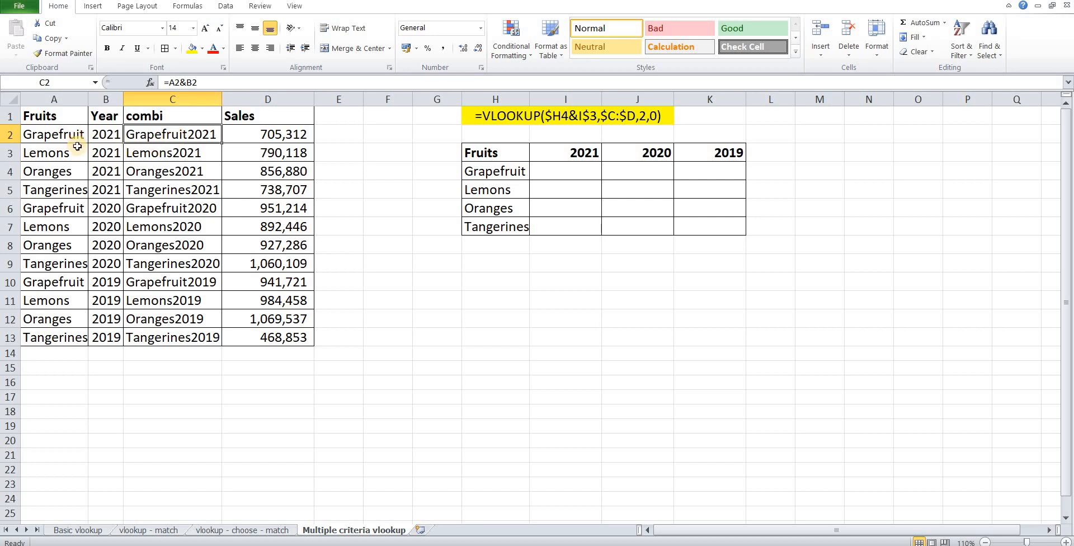
pyautogui.press('F2')
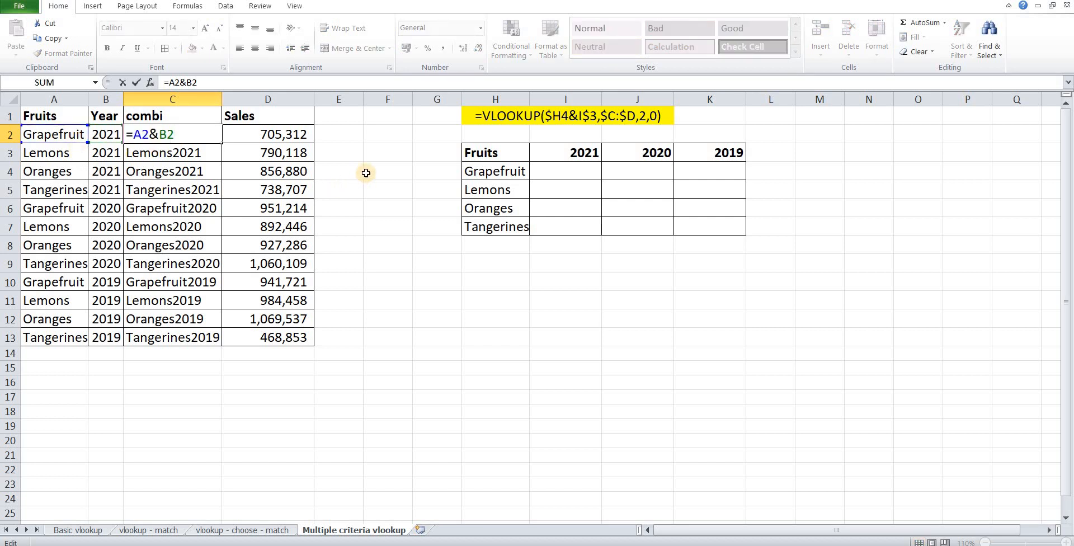
pyautogui.press('Return')
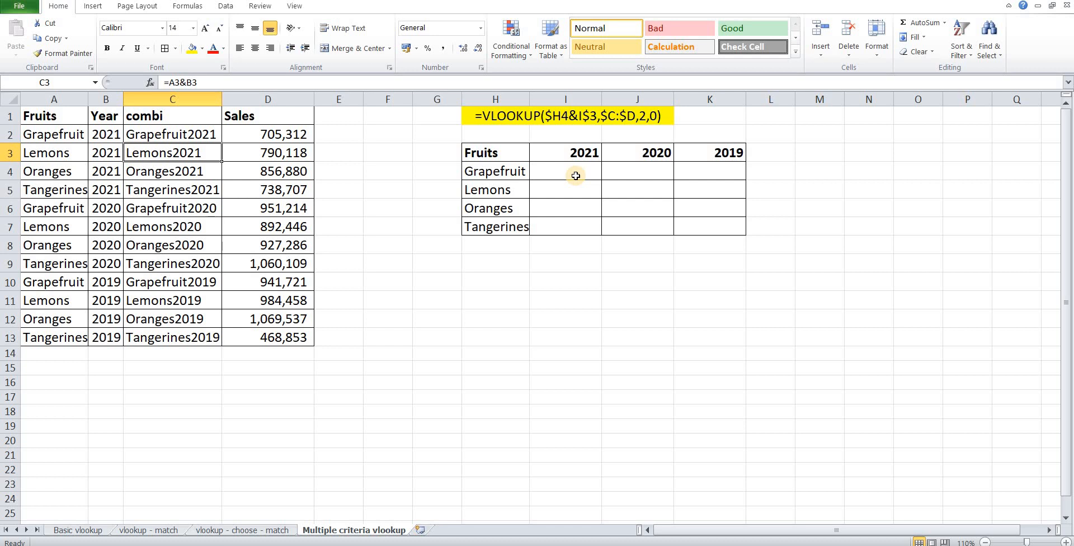
# - Start a VLOOKUP formula in I4 with the fruit and year joined as the lookup value, H4&I3
pyautogui.click(576, 175)
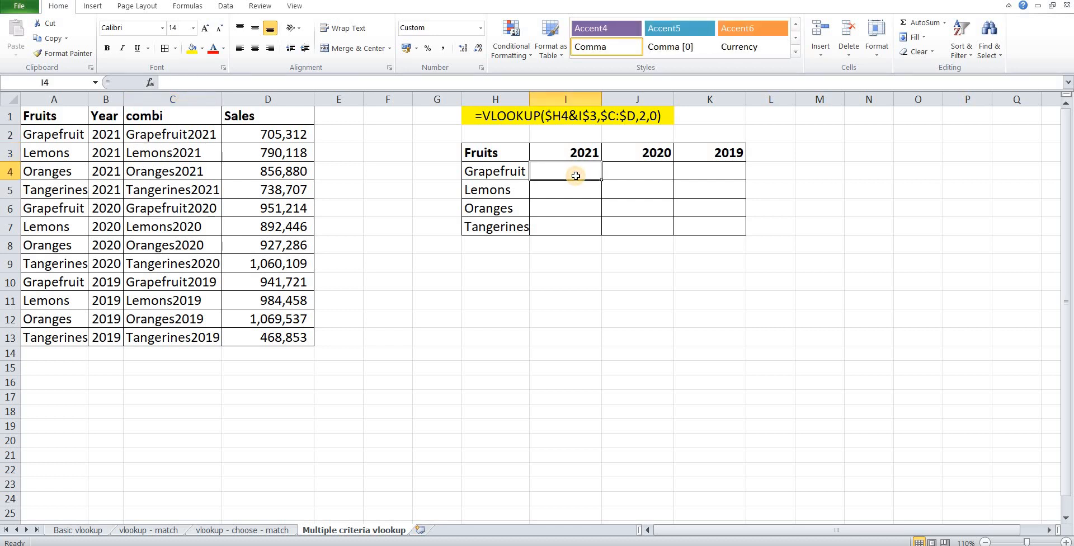
pyautogui.write('=')
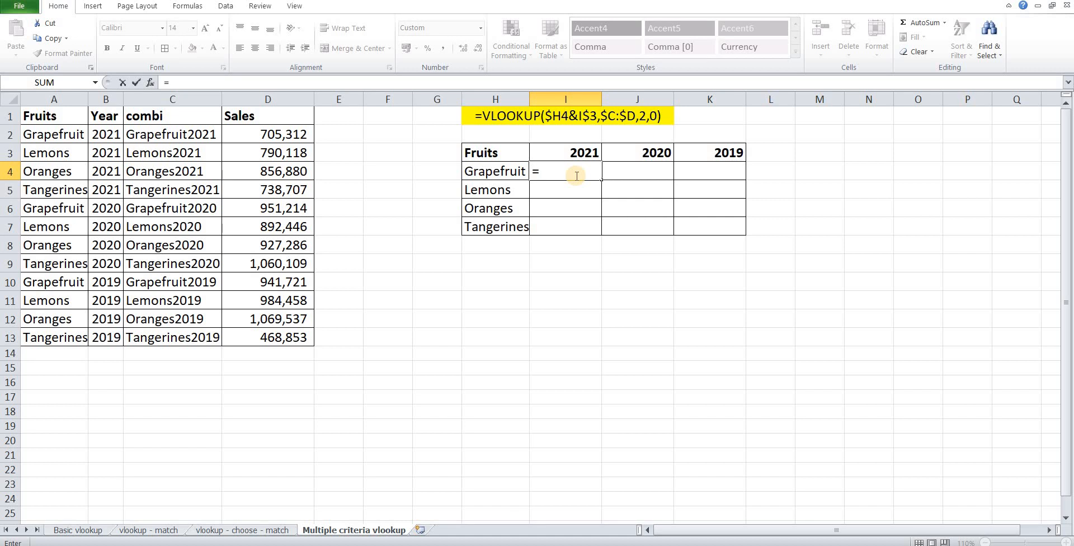
pyautogui.write('vlo')
pyautogui.press('Tab')
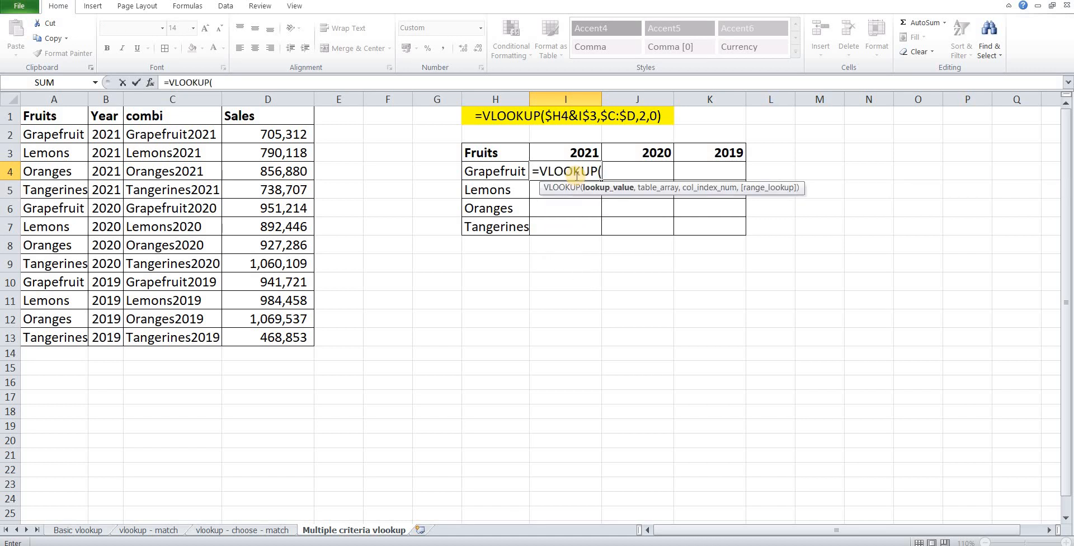
pyautogui.press('Left')
pyautogui.write('&')
pyautogui.press('Up')
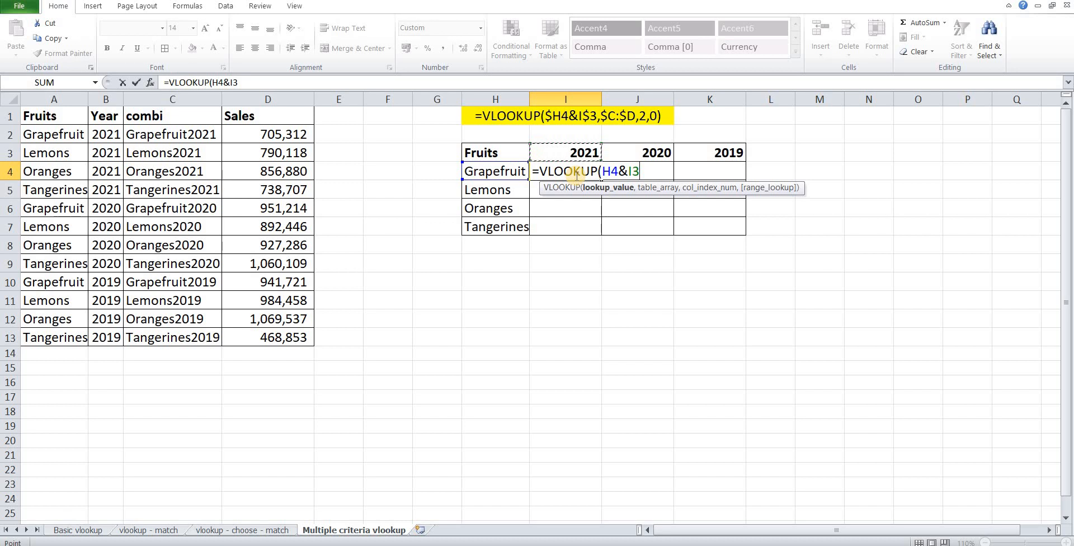
pyautogui.write(',')
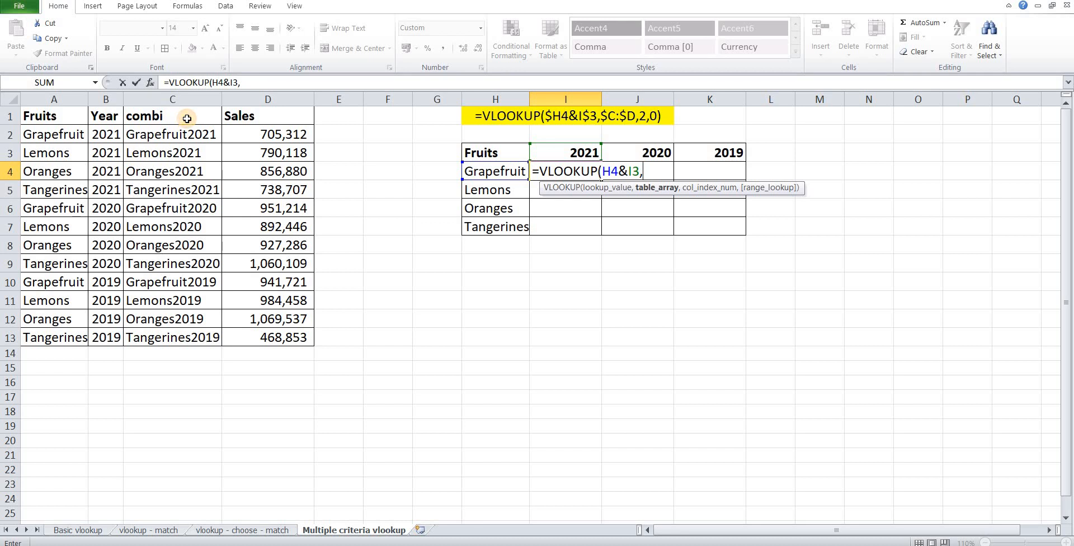
# - Complete the I4 formula with table array $C$1:$D$13, column index 2 and range lookup 0
pyautogui.moveTo(187, 118); pyautogui.dragTo(281, 342)
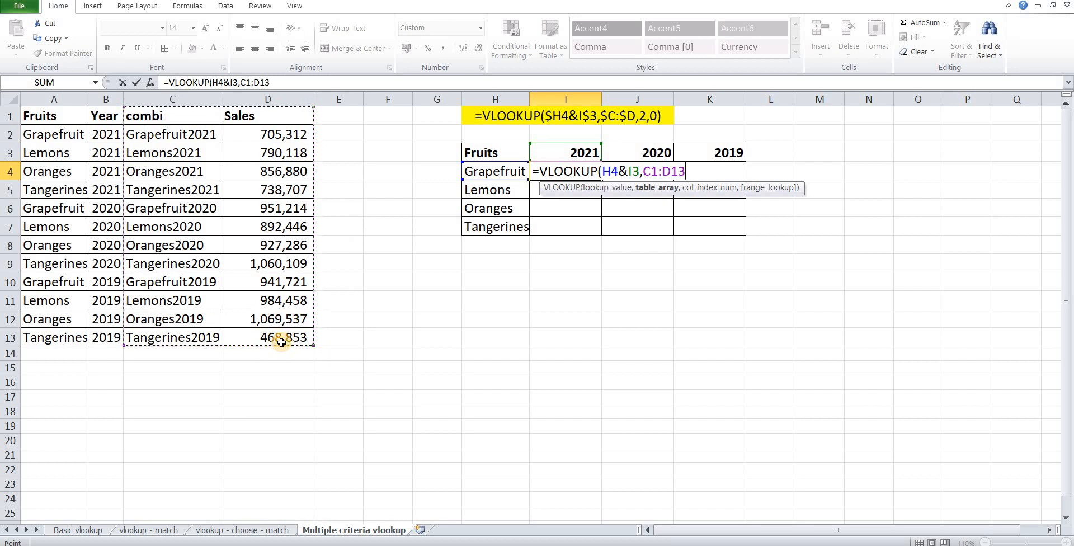
pyautogui.press('F4')
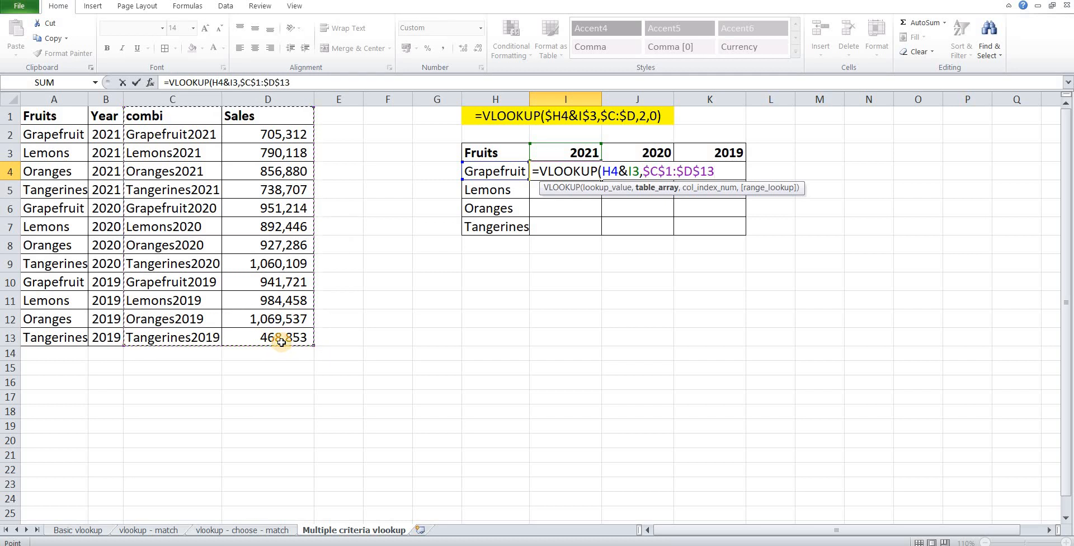
pyautogui.write(',')
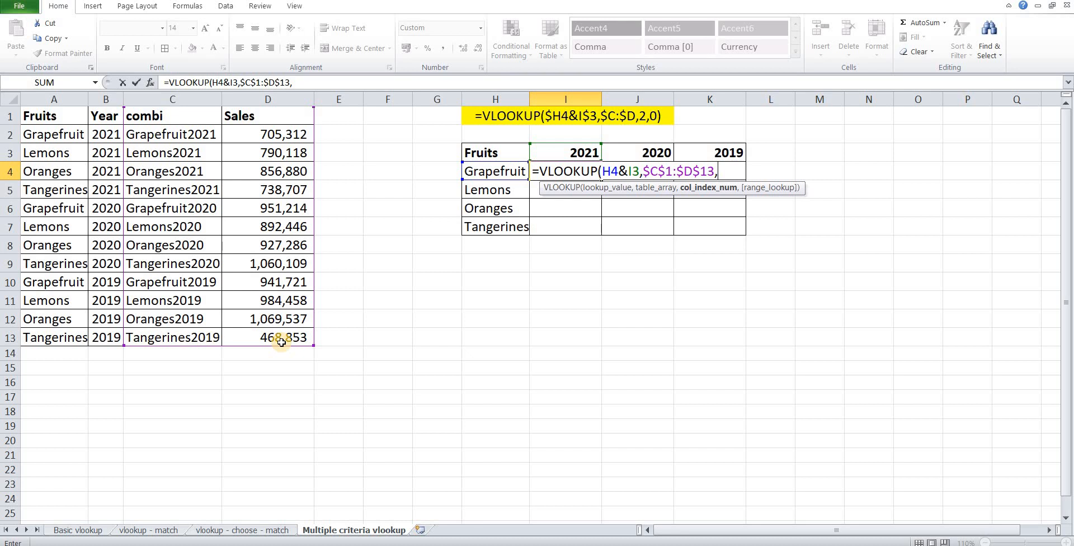
pyautogui.write('2,0)')
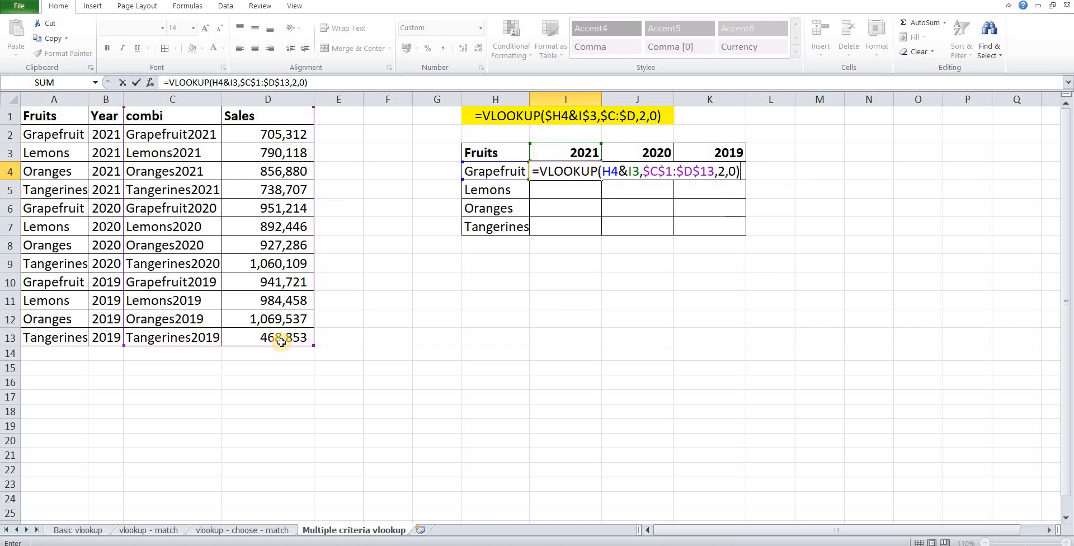
pyautogui.press('Return')
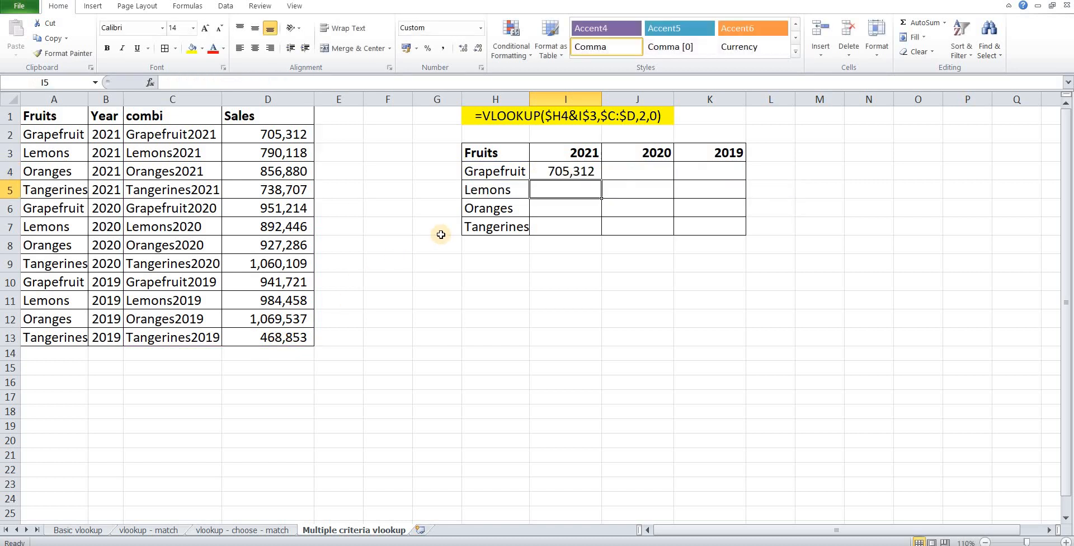
# - Change the lookup value in the I4 formula to mixed references, $H4&I$3
pyautogui.click(585, 171)
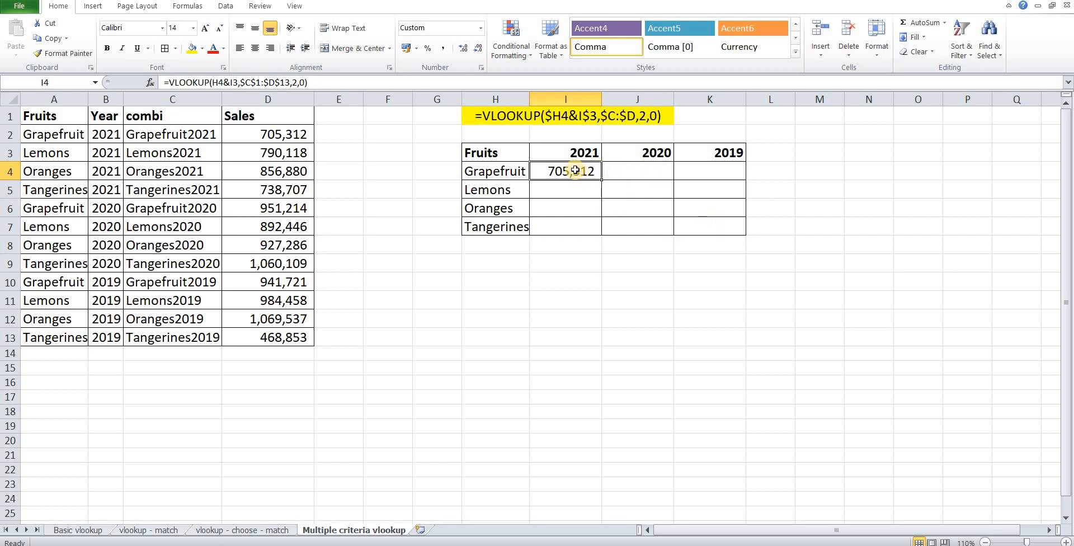
pyautogui.press('F2')
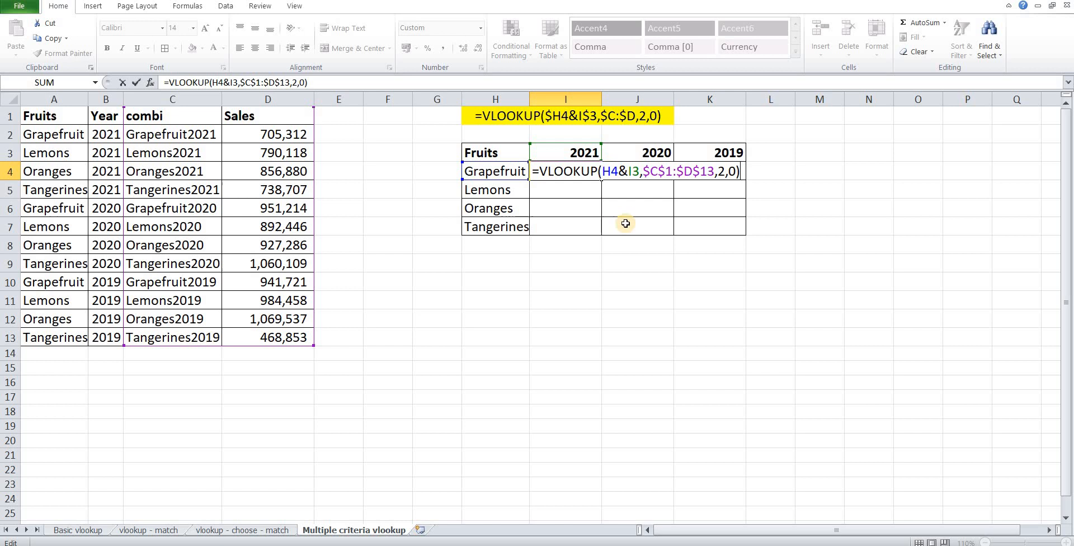
pyautogui.doubleClick(614, 173)
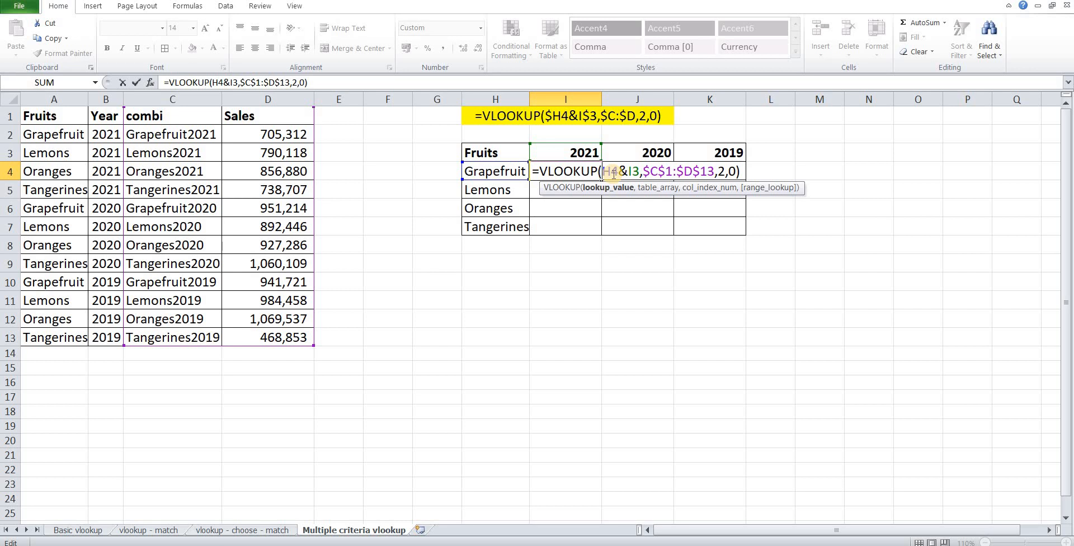
pyautogui.press('F4')
pyautogui.press('F4')
pyautogui.press('F4')
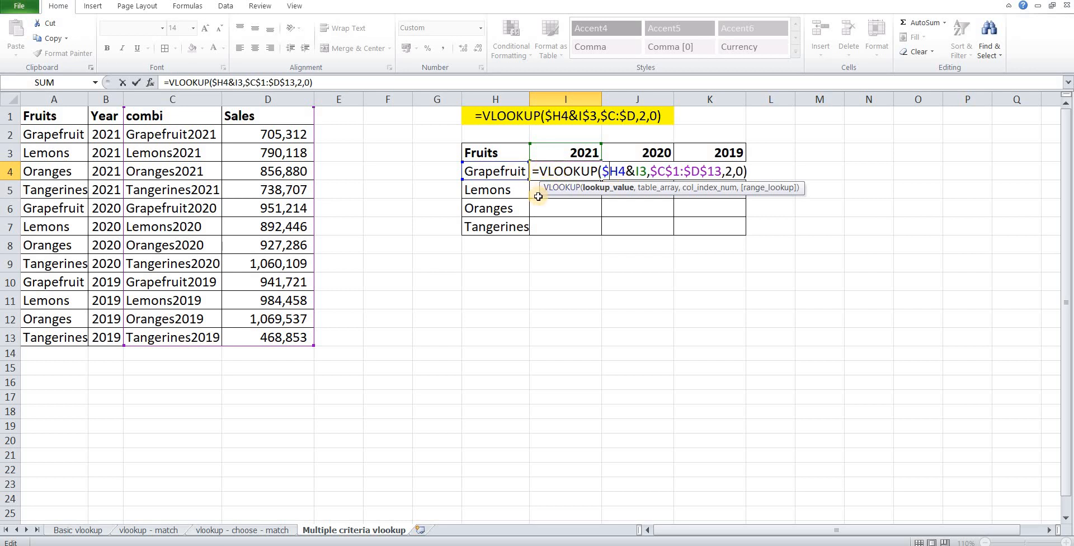
pyautogui.click(640, 171)
pyautogui.write('$')
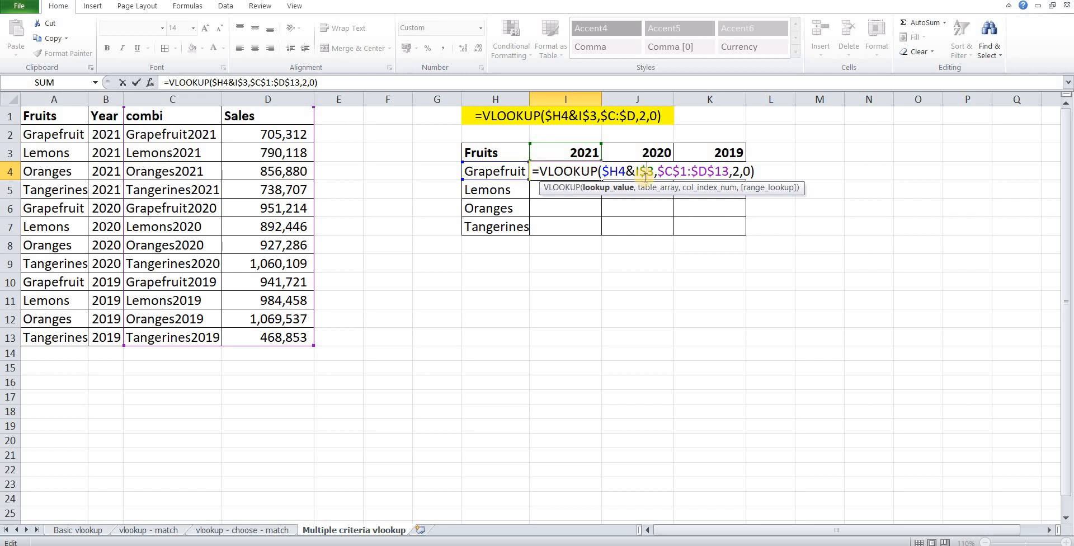
pyautogui.press('Return')
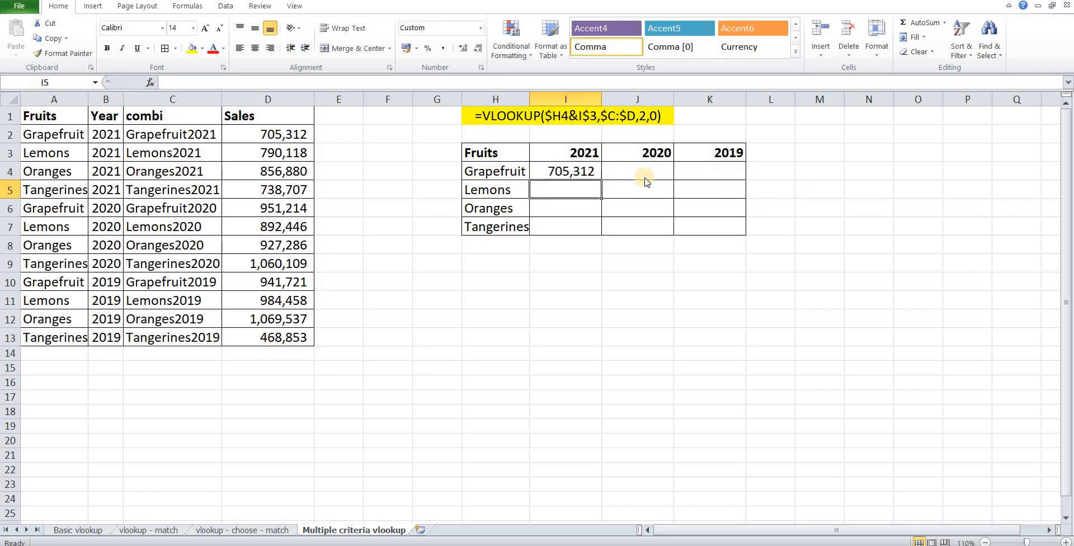
# - Copy the I4 formula across the whole summary range I4:K7 for all fruits and years
pyautogui.press('Up')
pyautogui.hotkey('ctrl', 'c')
pyautogui.hotkey('shift', 'Down')
pyautogui.hotkey('shift', 'Down')
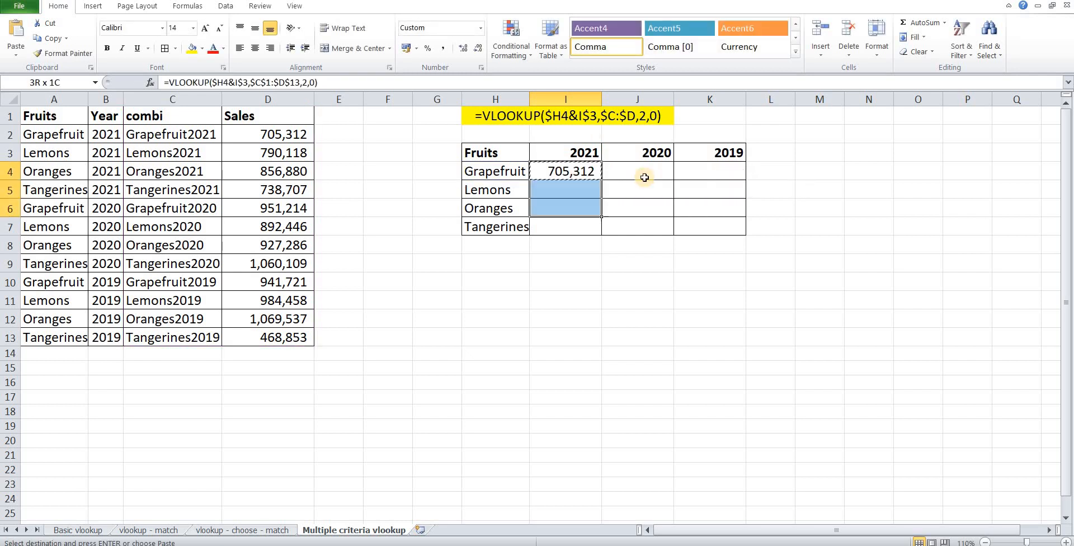
pyautogui.hotkey('shift', 'Right')
pyautogui.hotkey('shift', 'Right')
pyautogui.hotkey('shift', 'Down')
pyautogui.press('Return')
pyautogui.press('Left')
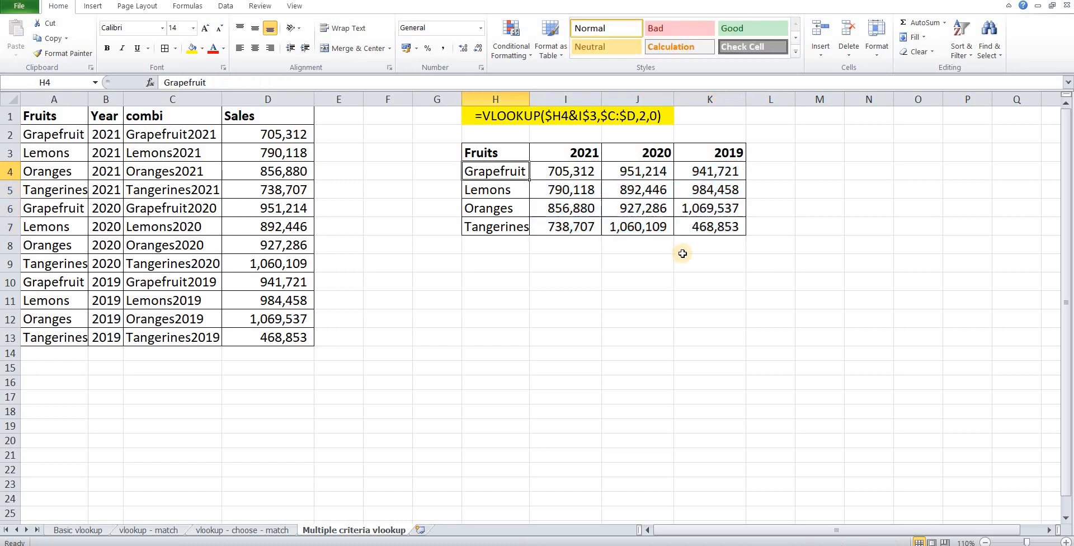